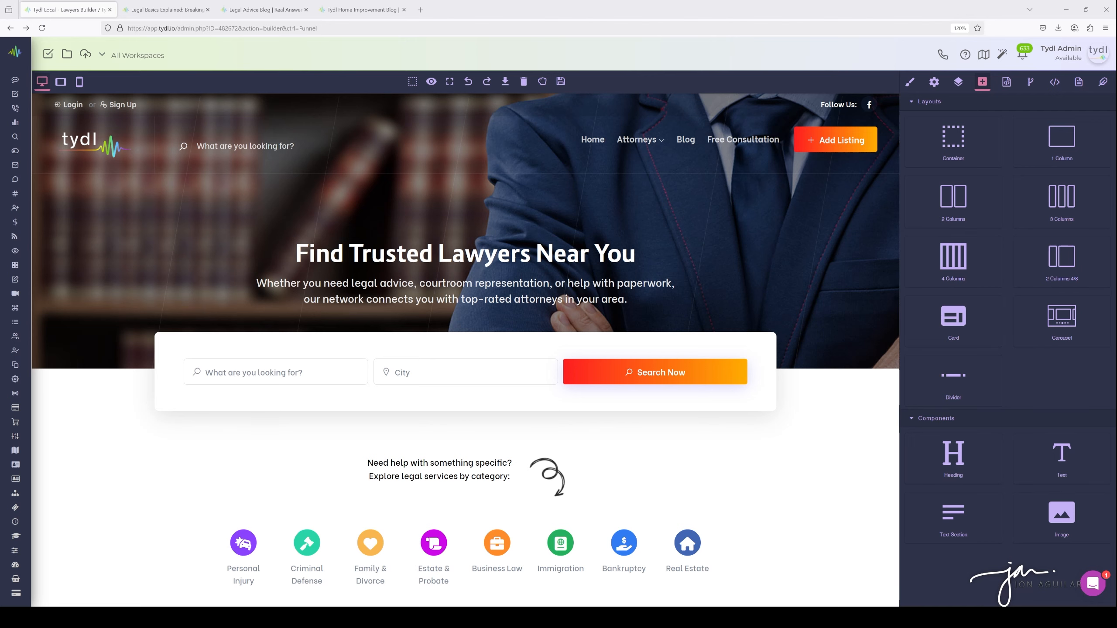
Open the 'Lawyer Network - Claim Listing' email template from the email templates
{"action": "mouse_move", "coordinate": [15, 282]}
{"action": "scroll", "coordinate": [68, 341], "scroll_direction": "down", "scroll_amount": 5}
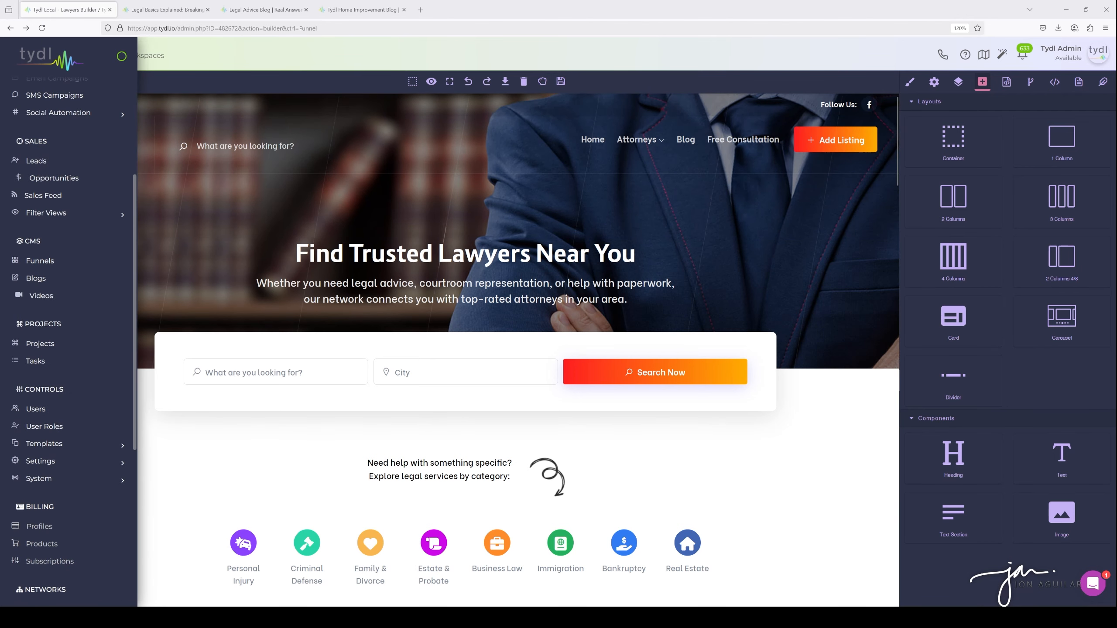
{"action": "left_click", "coordinate": [46, 386]}
{"action": "scroll", "coordinate": [68, 339], "scroll_direction": "down", "scroll_amount": 1}
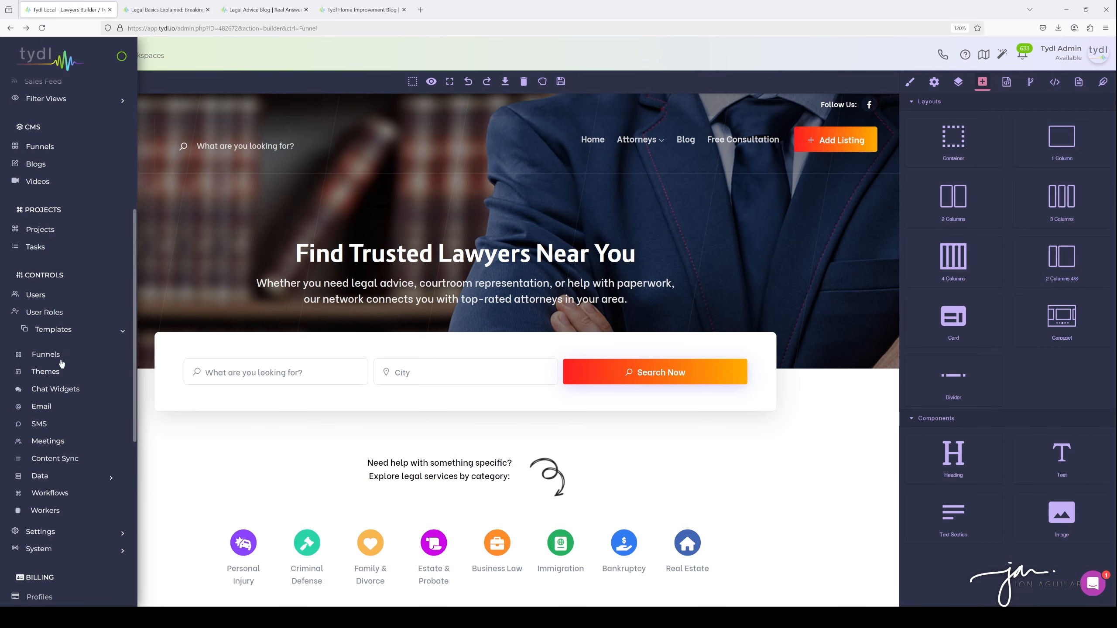
{"action": "left_click", "coordinate": [48, 409]}
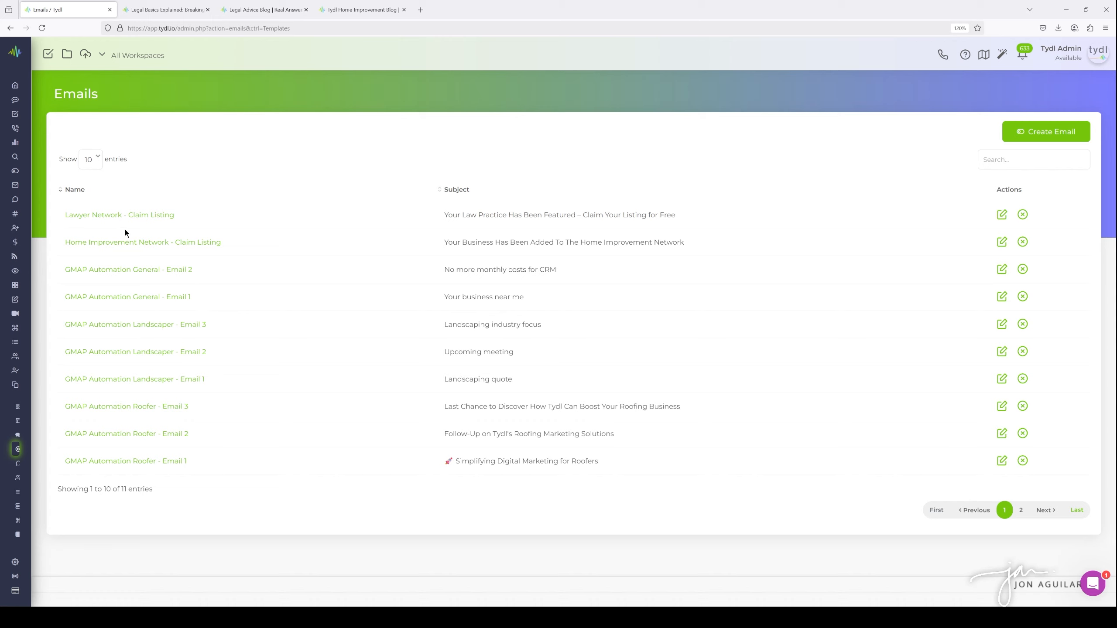
{"action": "left_click", "coordinate": [193, 217]}
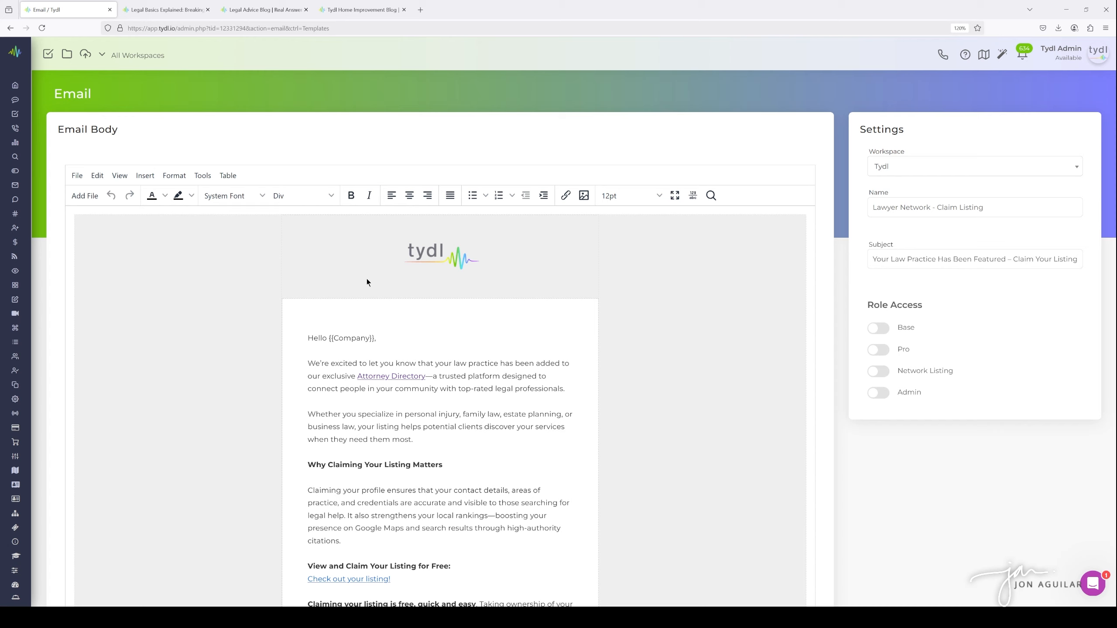
Review the email body and inspect the URL of the 'Attorney Directory' link
{"action": "scroll", "coordinate": [414, 296], "scroll_direction": "down", "scroll_amount": 3}
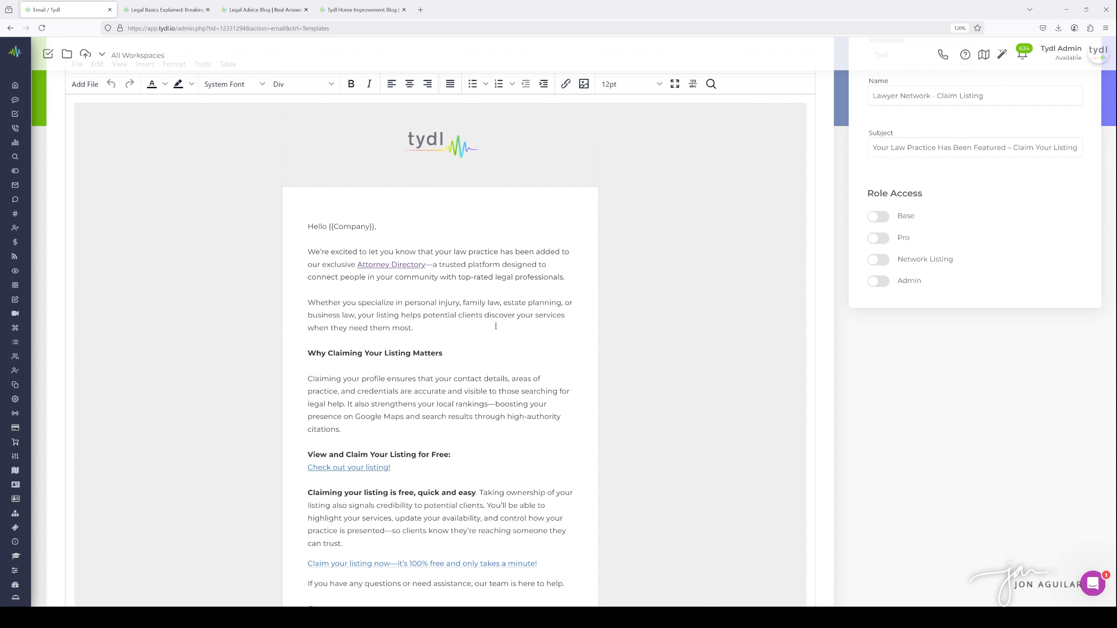
{"action": "scroll", "coordinate": [423, 304], "scroll_direction": "down", "scroll_amount": 4}
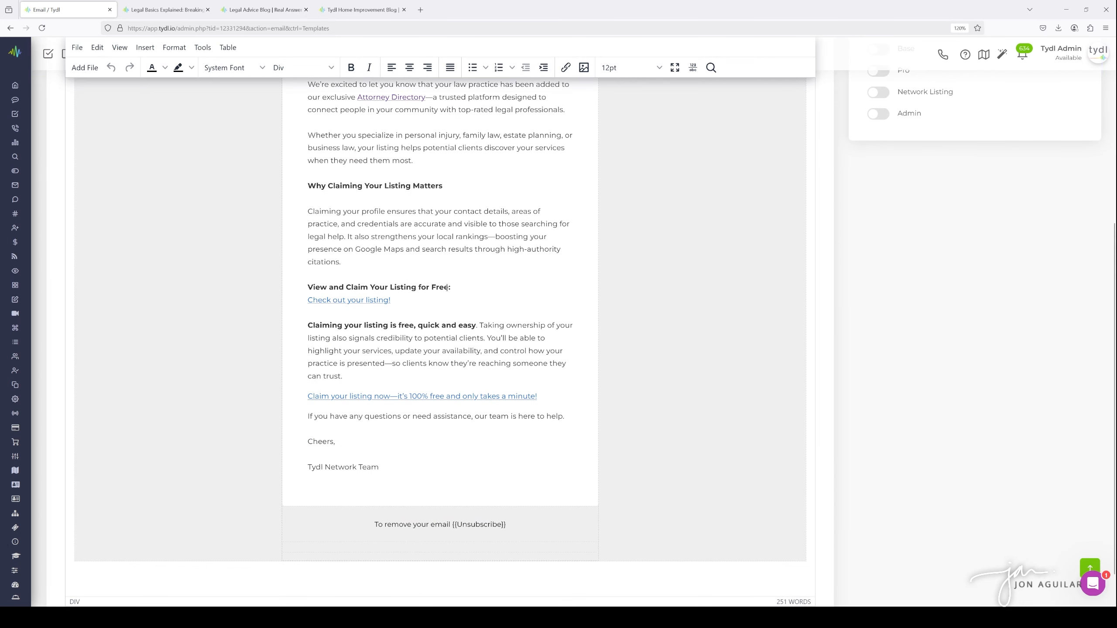
{"action": "scroll", "coordinate": [447, 288], "scroll_direction": "up", "scroll_amount": 1}
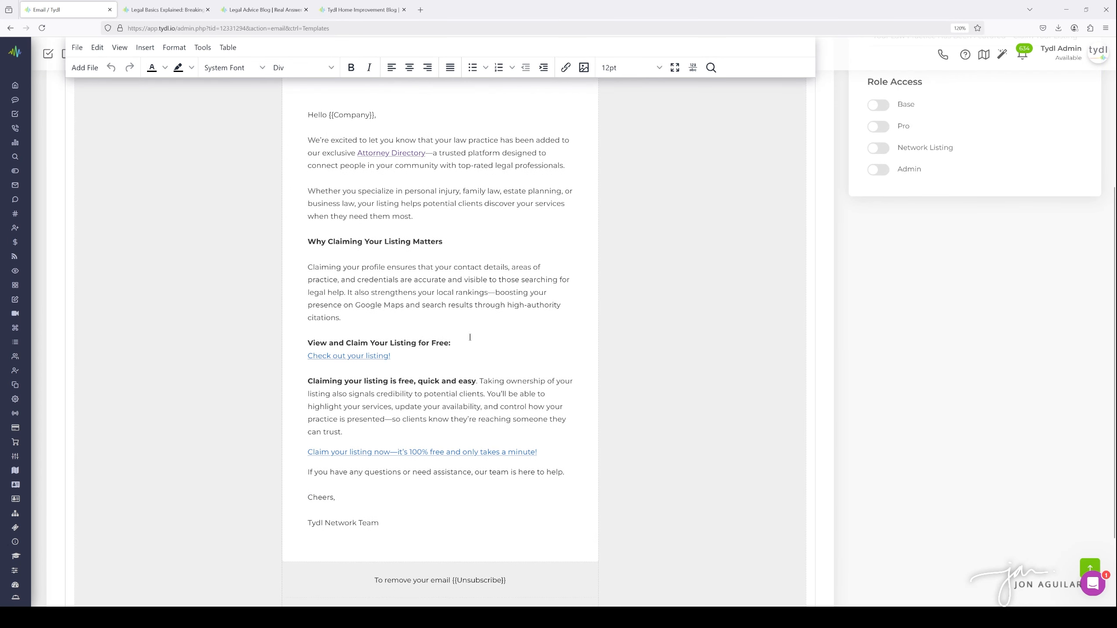
{"action": "scroll", "coordinate": [469, 327], "scroll_direction": "up", "scroll_amount": 2}
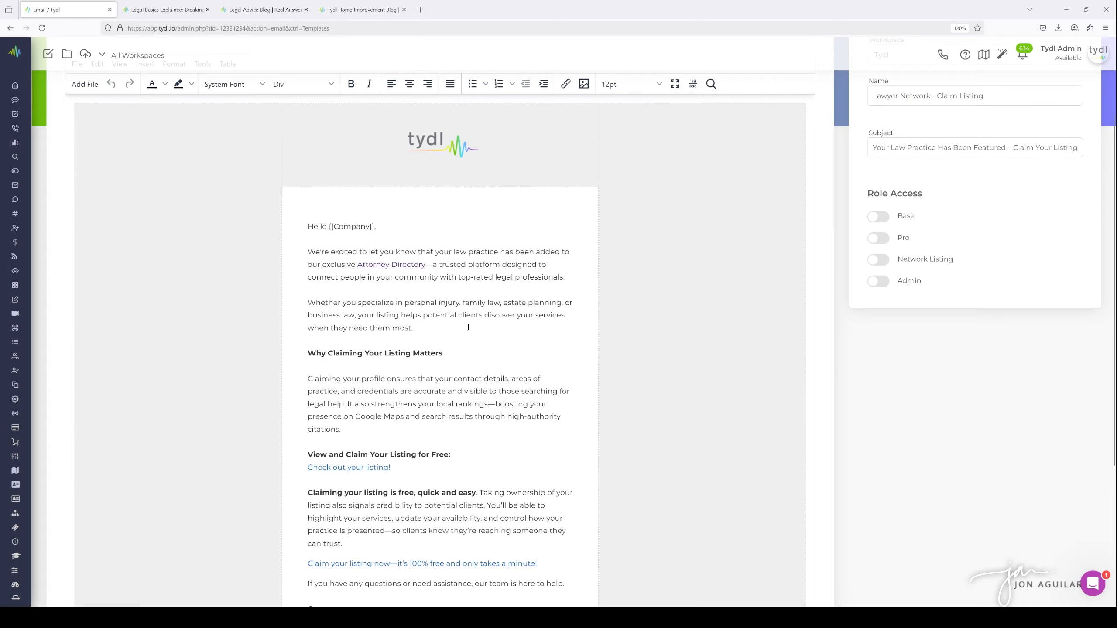
{"action": "left_click", "coordinate": [388, 268]}
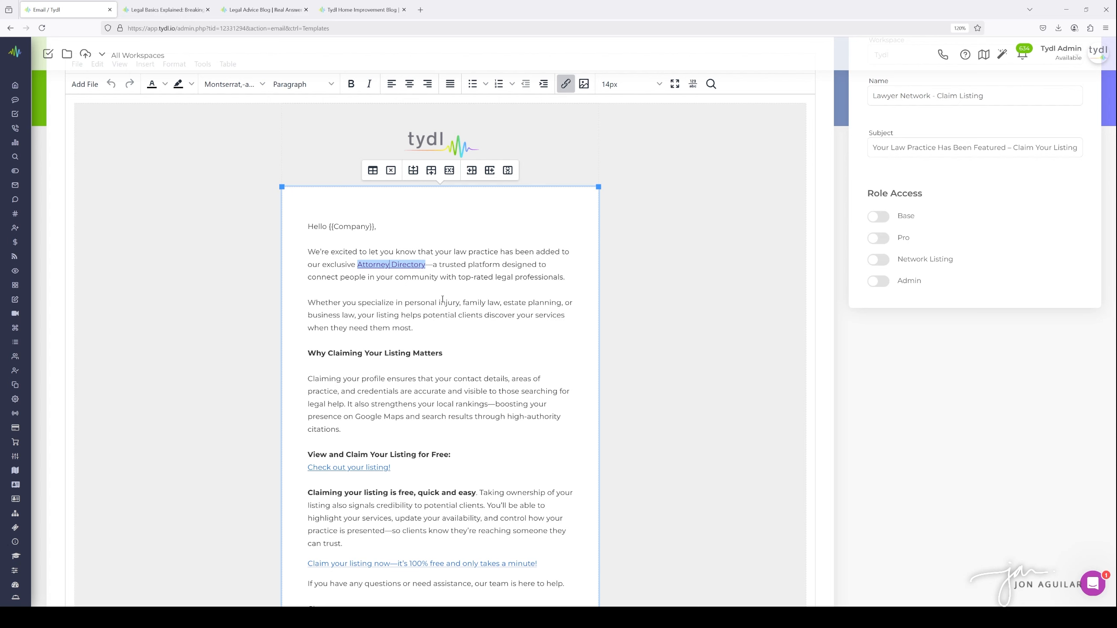
{"action": "scroll", "coordinate": [456, 318], "scroll_direction": "up", "scroll_amount": 3}
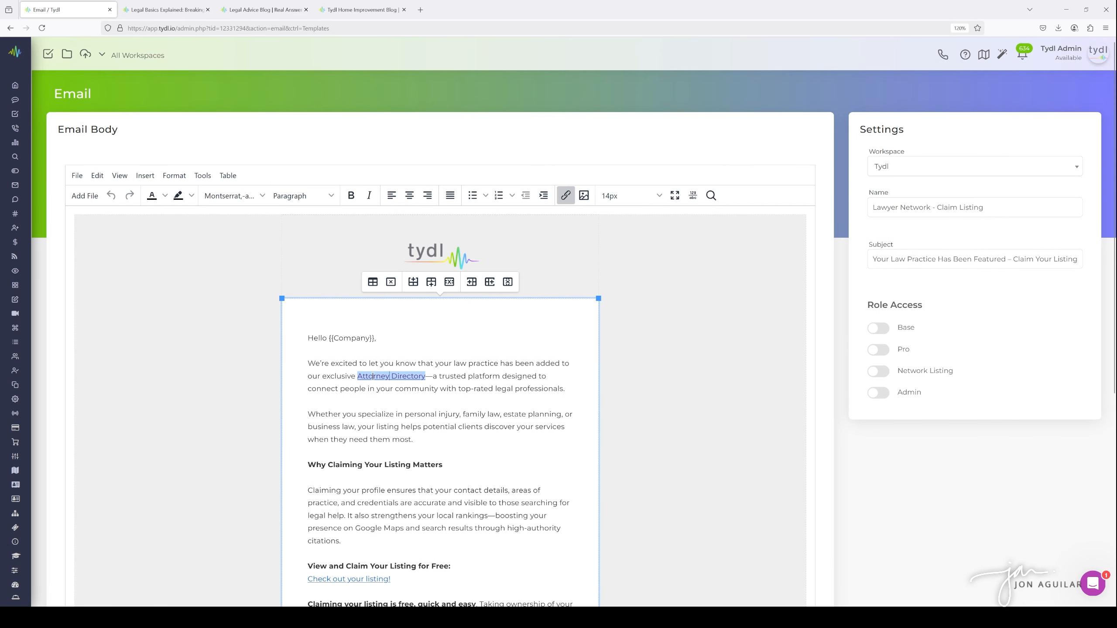
{"action": "left_click", "coordinate": [563, 197]}
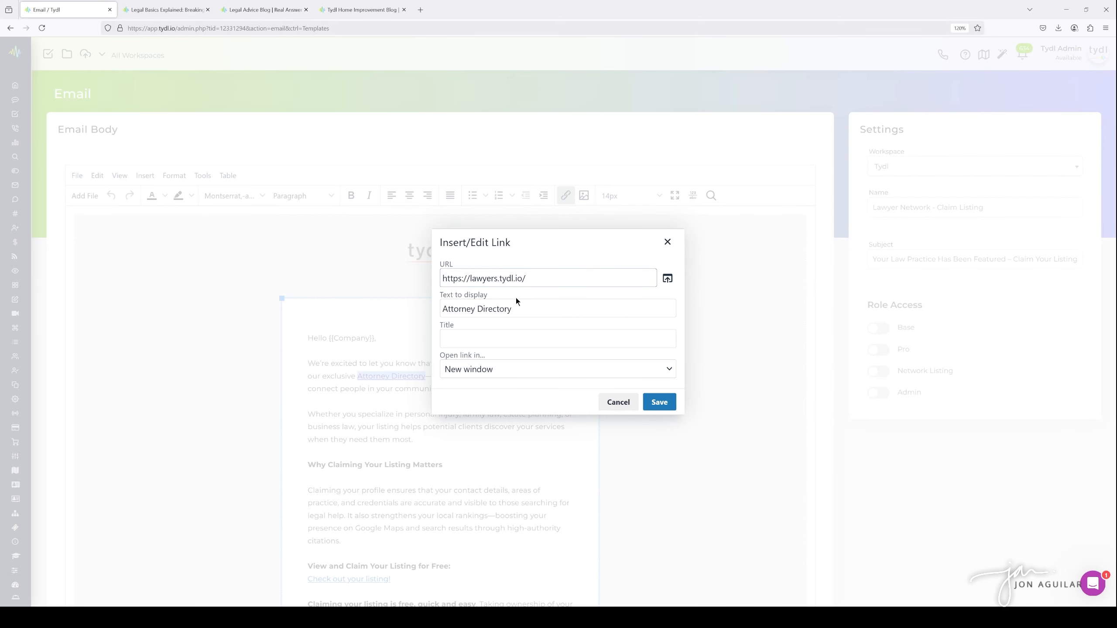
{"action": "left_click", "coordinate": [667, 242]}
{"action": "scroll", "coordinate": [434, 315], "scroll_direction": "down", "scroll_amount": 5}
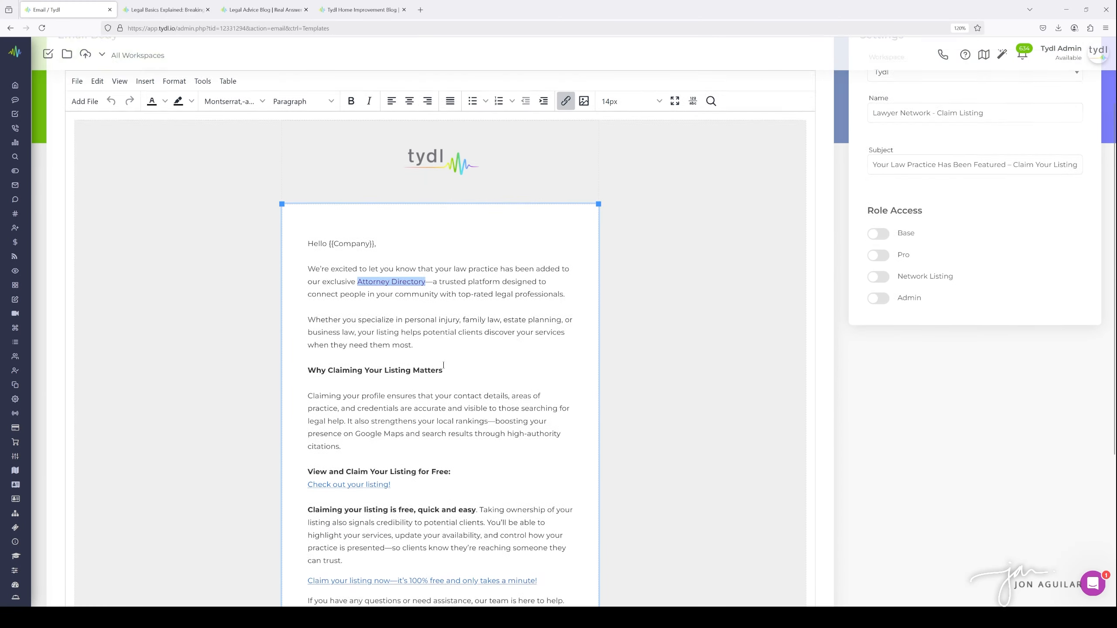
{"action": "scroll", "coordinate": [389, 301], "scroll_direction": "down", "scroll_amount": 2}
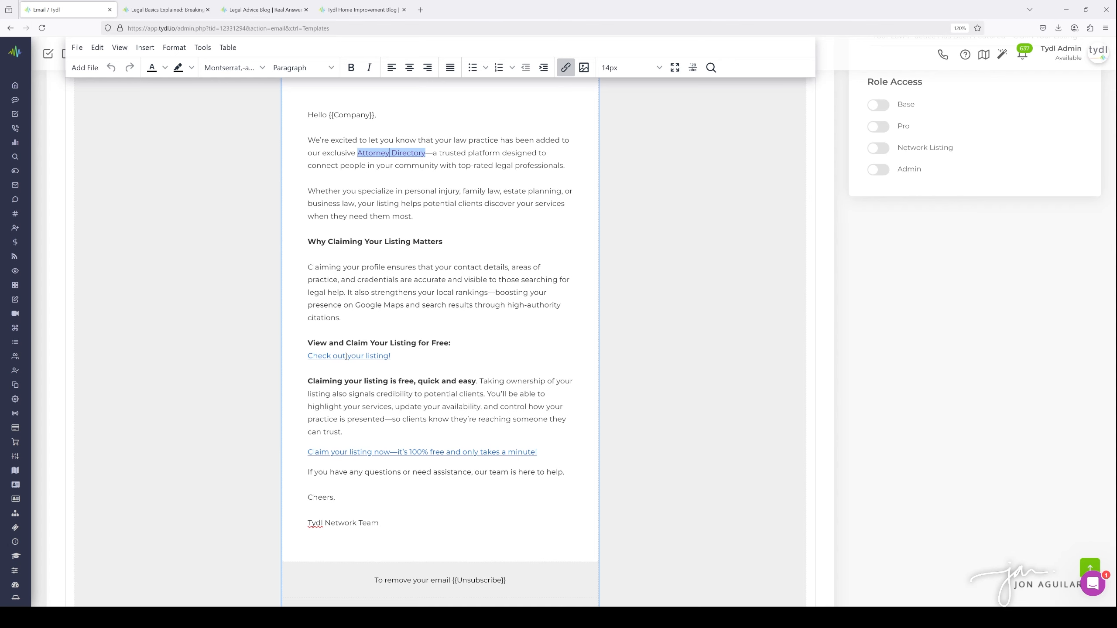
Inspect the URLs behind the 'Check out your listing!' and 'Claim your listing now' links
{"action": "left_click", "coordinate": [345, 356]}
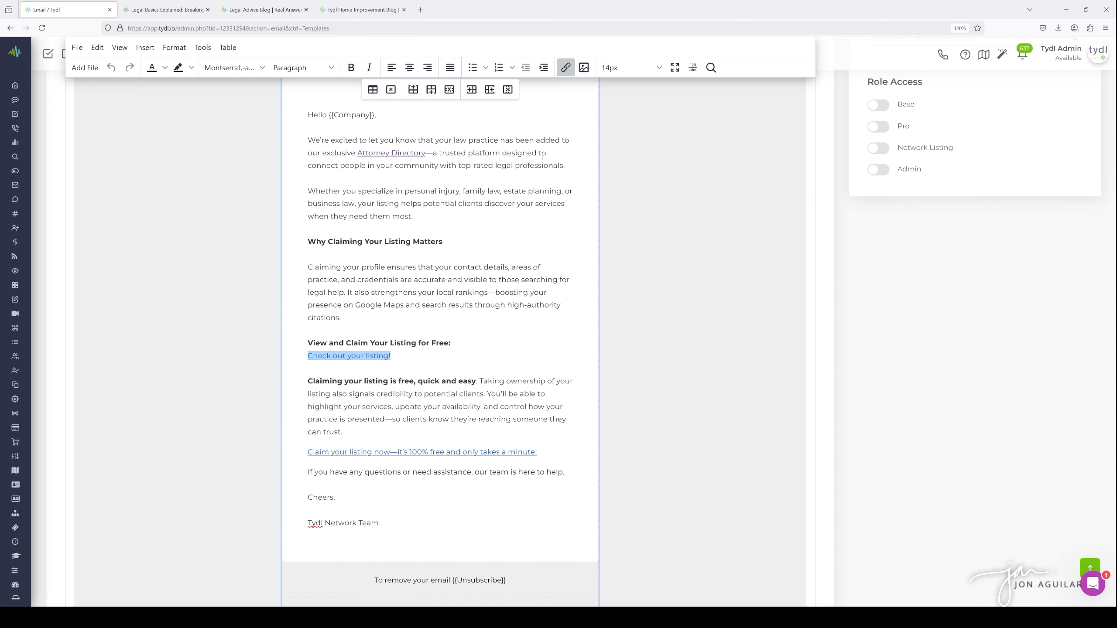
{"action": "left_click", "coordinate": [566, 67]}
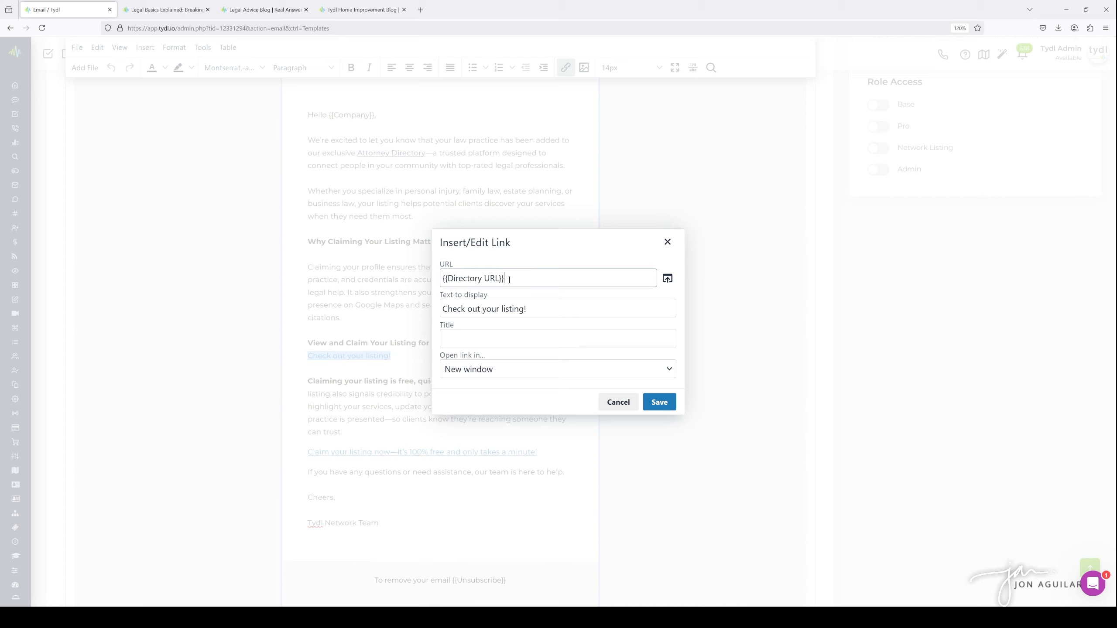
{"action": "left_click_drag", "start_coordinate": [510, 278], "coordinate": [436, 280]}
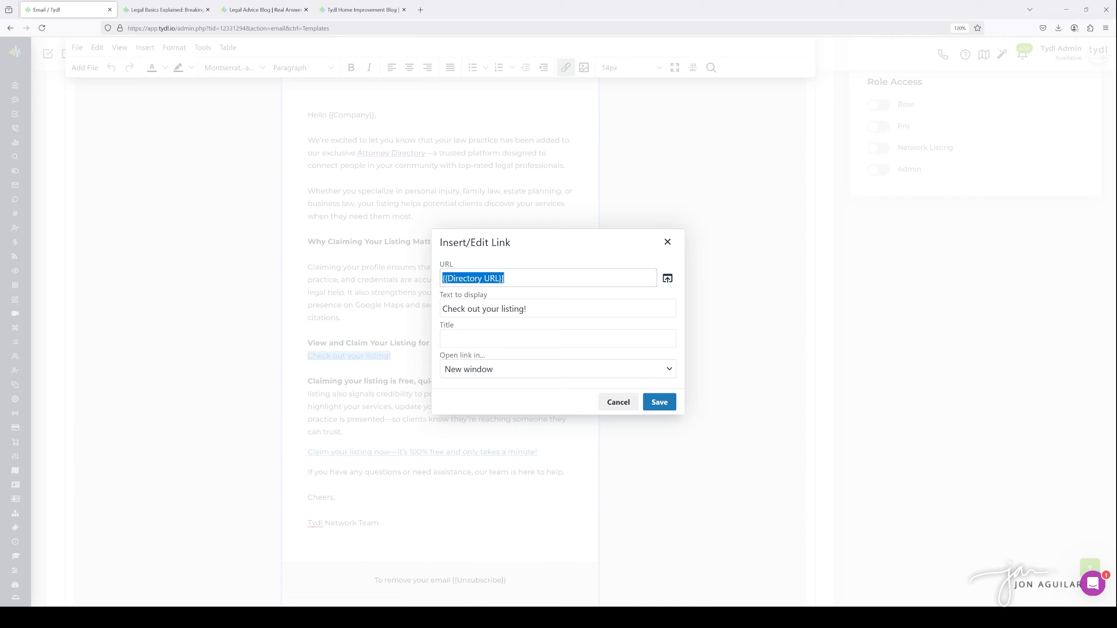
{"action": "left_click", "coordinate": [515, 277]}
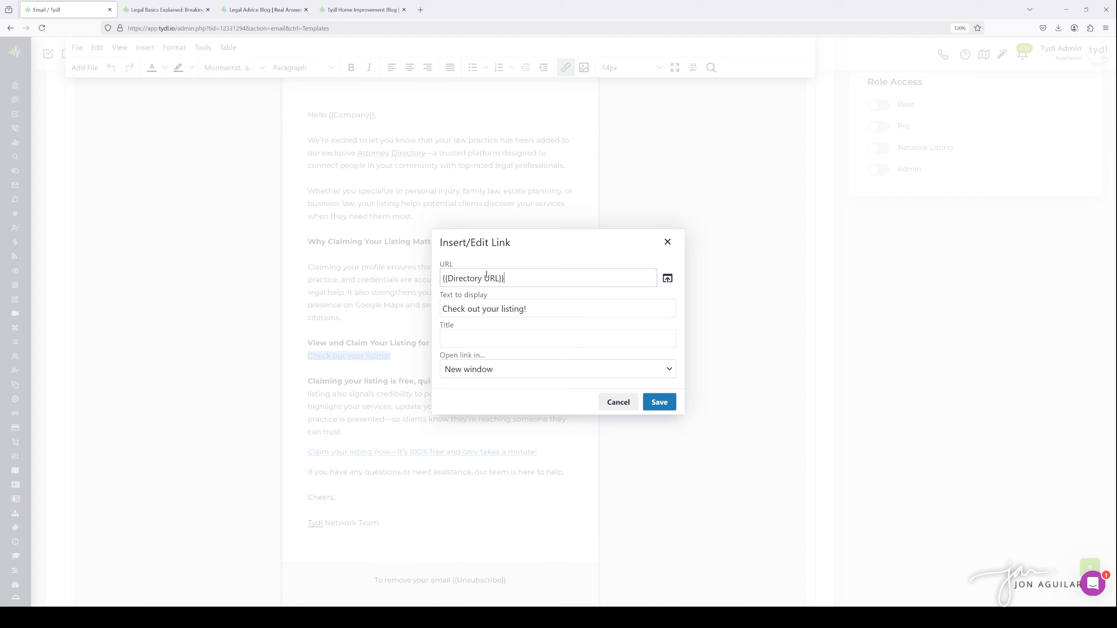
{"action": "left_click", "coordinate": [667, 243]}
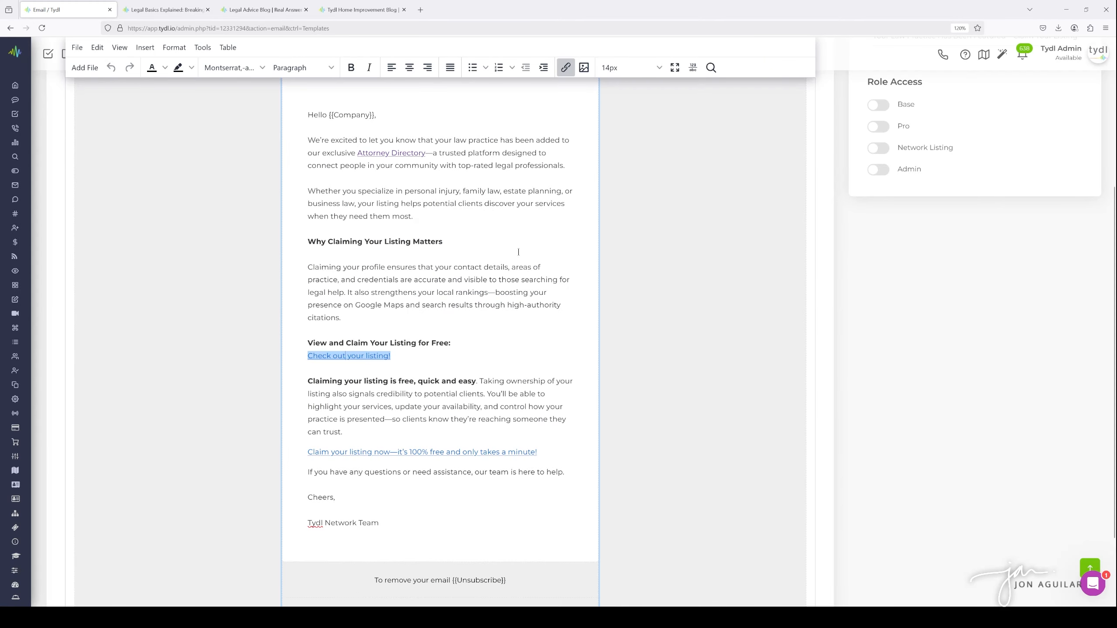
{"action": "scroll", "coordinate": [466, 251], "scroll_direction": "down", "scroll_amount": 3}
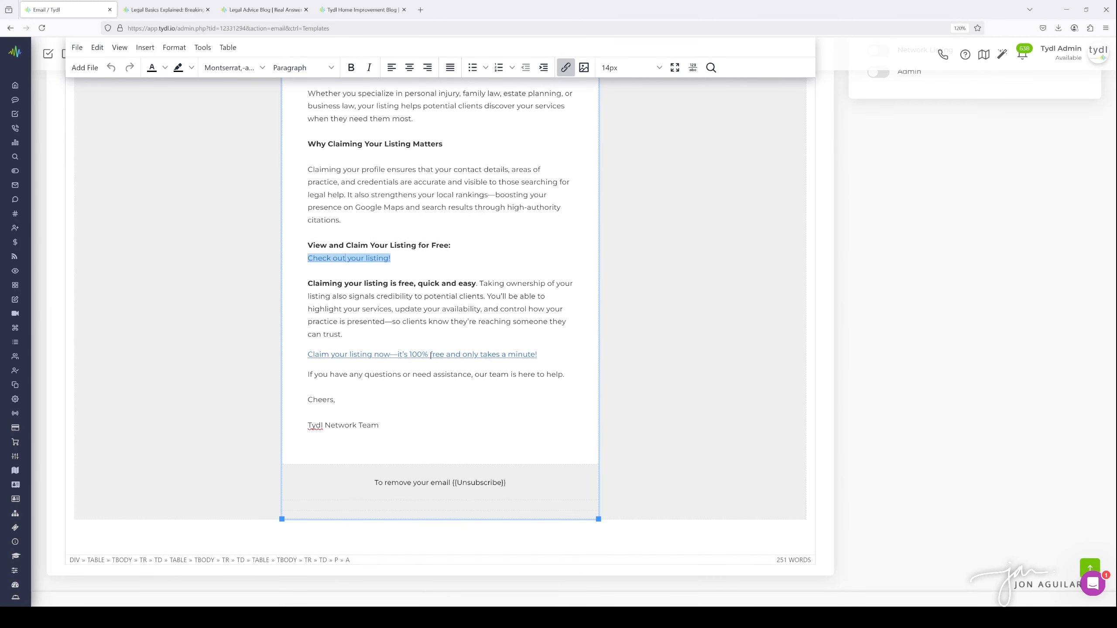
{"action": "left_click", "coordinate": [431, 354]}
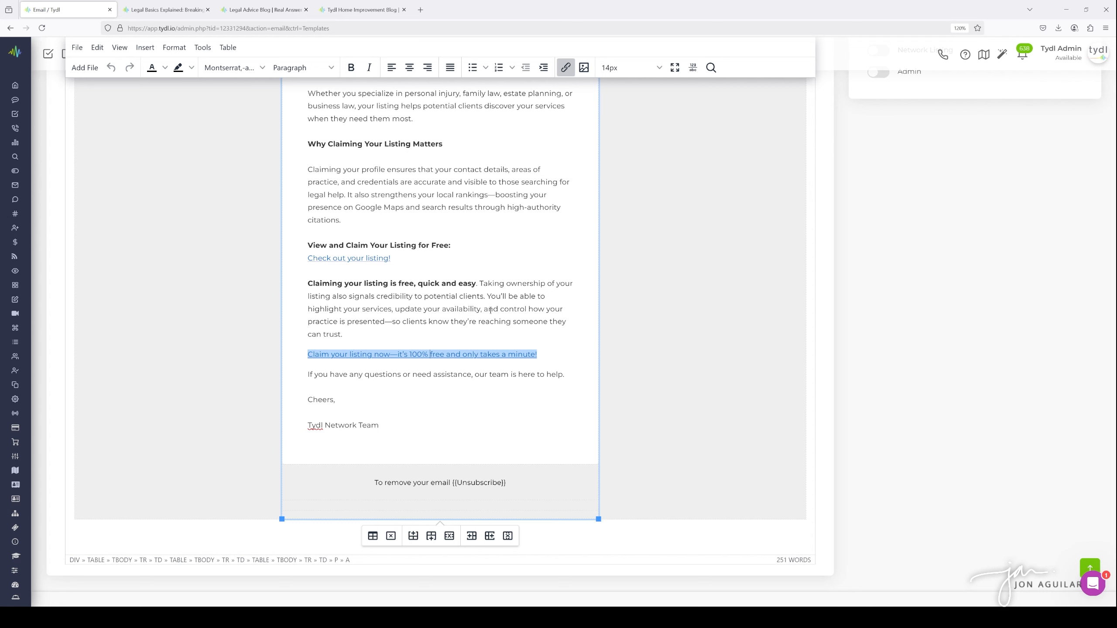
{"action": "left_click", "coordinate": [565, 70]}
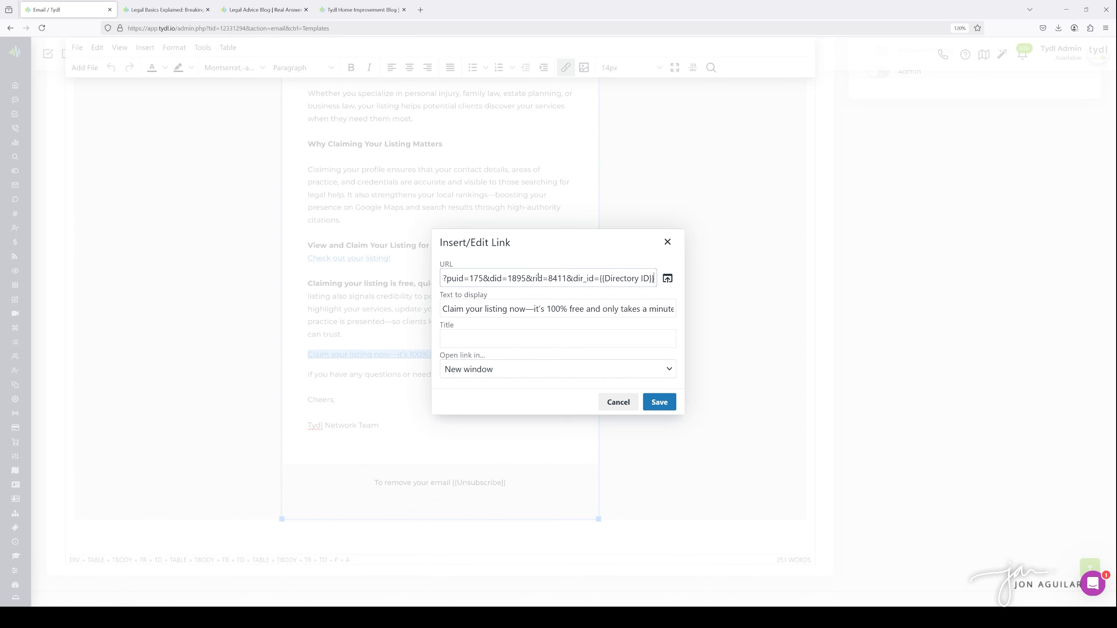
{"action": "left_click", "coordinate": [667, 242]}
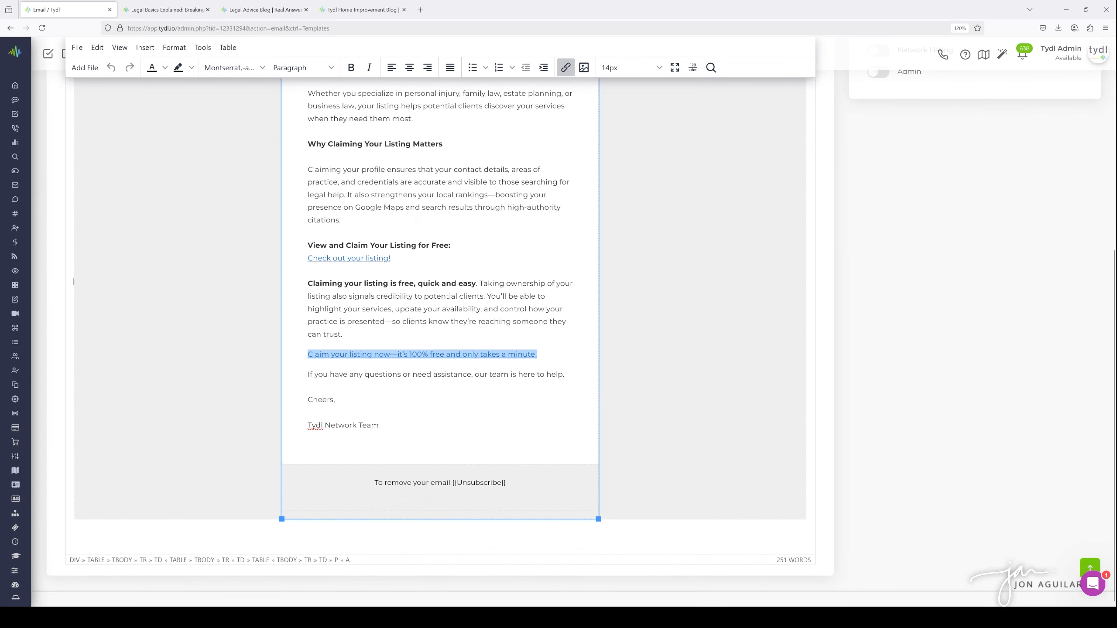
Append the Network Listing role to the Lawyer Network directory's onboarding link and copy it
{"action": "mouse_move", "coordinate": [72, 331]}
{"action": "scroll", "coordinate": [72, 332], "scroll_direction": "down", "scroll_amount": 6}
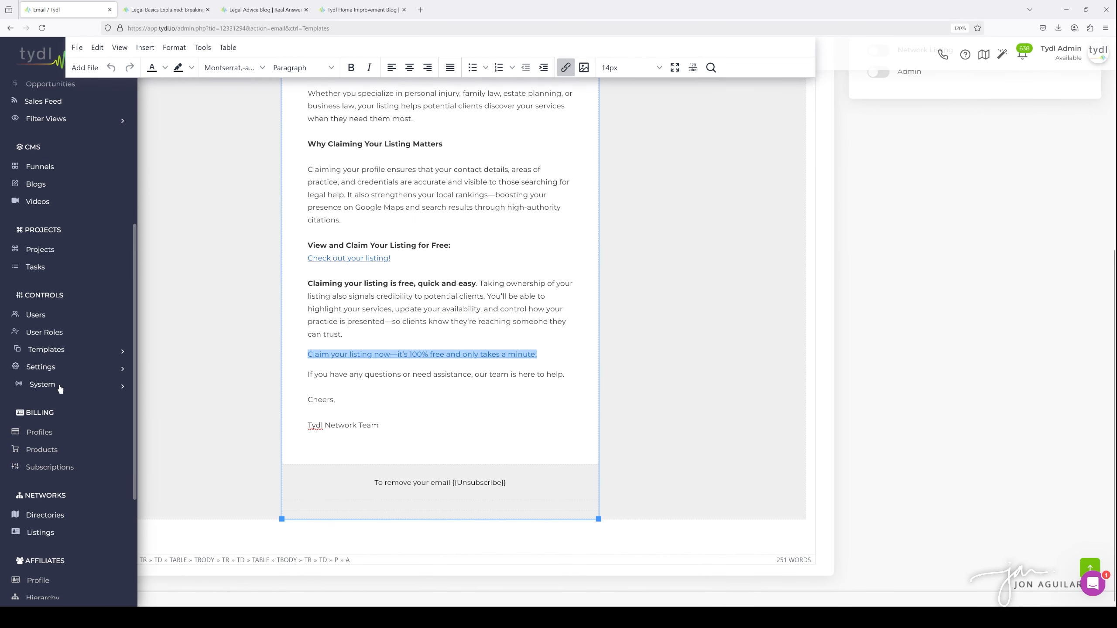
{"action": "scroll", "coordinate": [60, 390], "scroll_direction": "down", "scroll_amount": 4}
{"action": "left_click", "coordinate": [55, 327]}
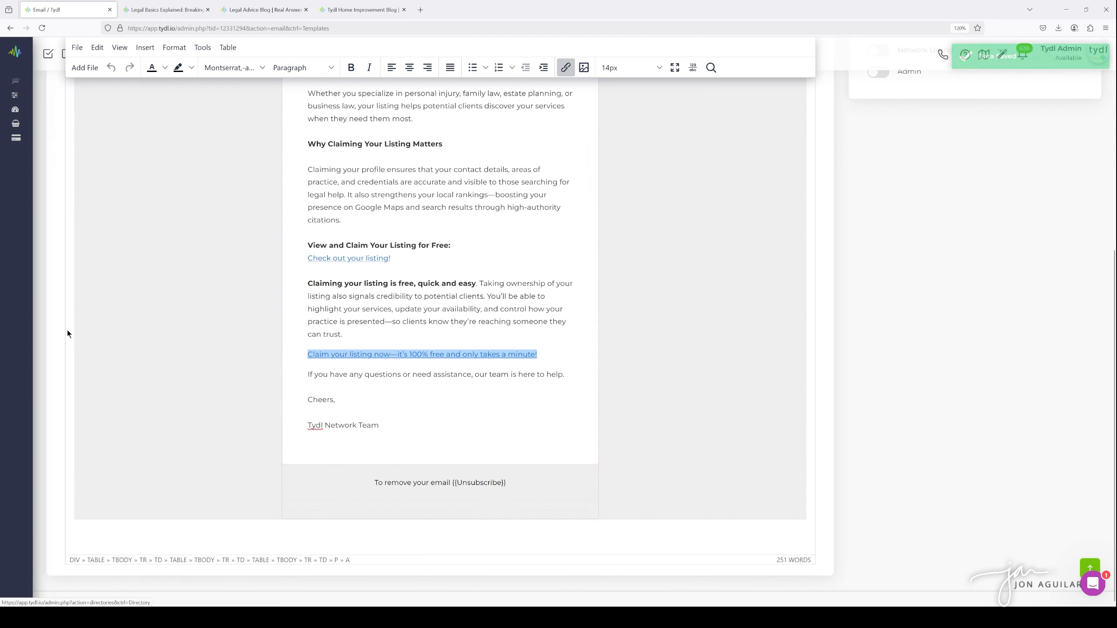
{"action": "left_click", "coordinate": [175, 15]}
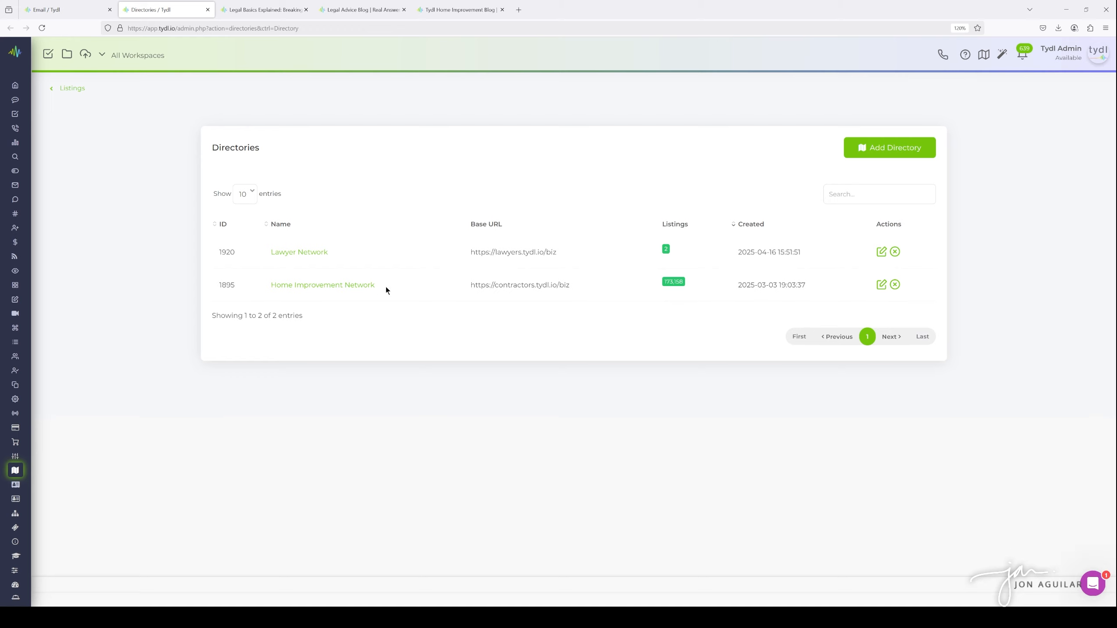
{"action": "left_click", "coordinate": [303, 255]}
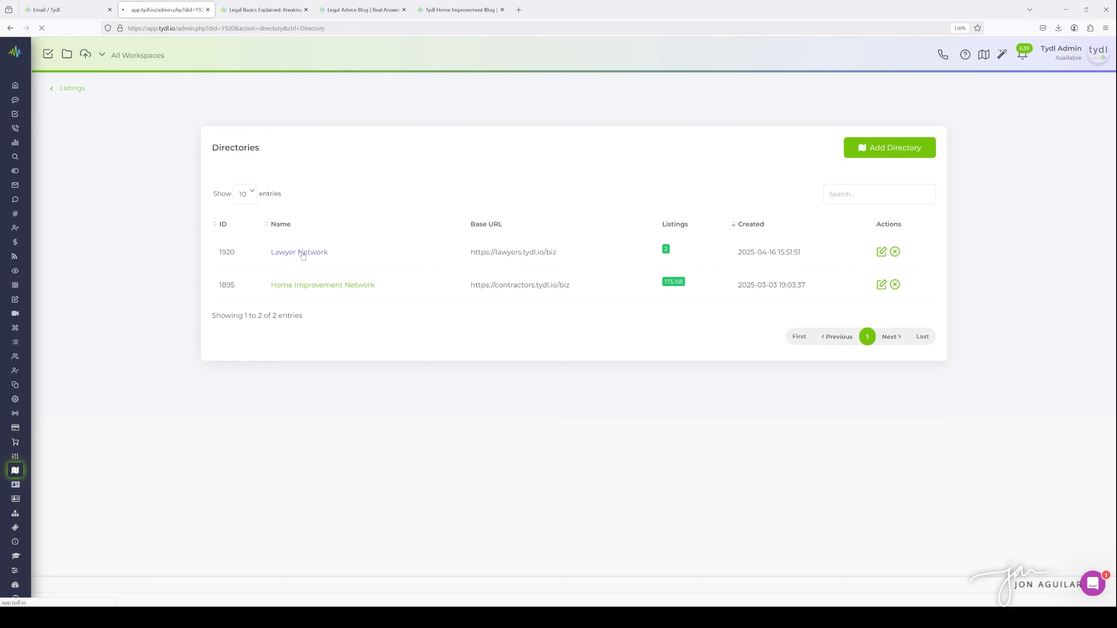
{"action": "scroll", "coordinate": [346, 323], "scroll_direction": "down", "scroll_amount": 3}
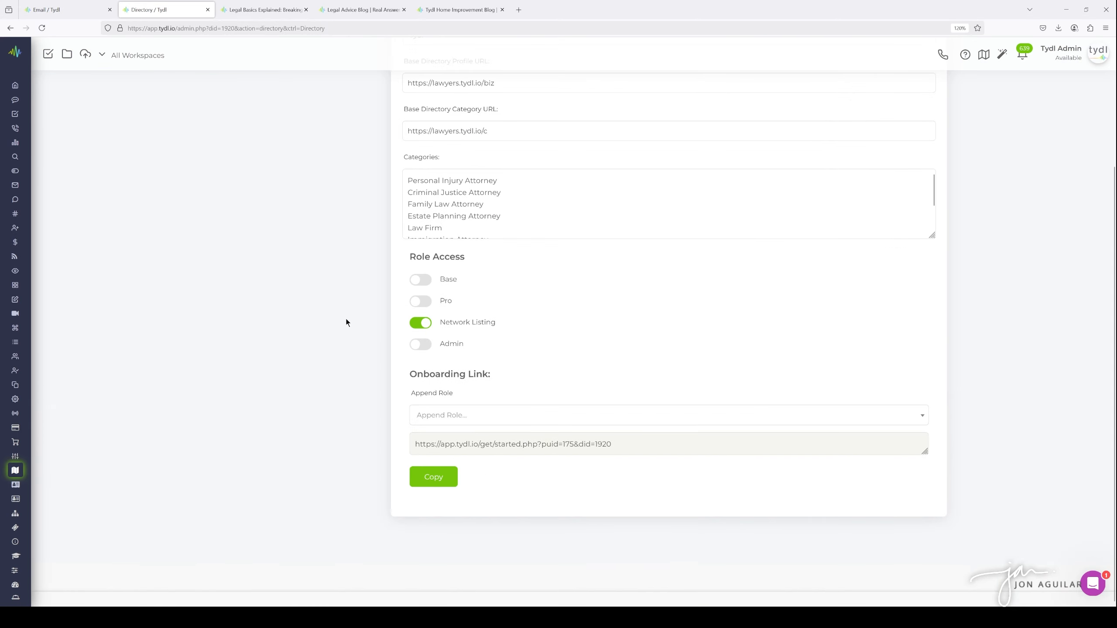
{"action": "left_click", "coordinate": [462, 419]}
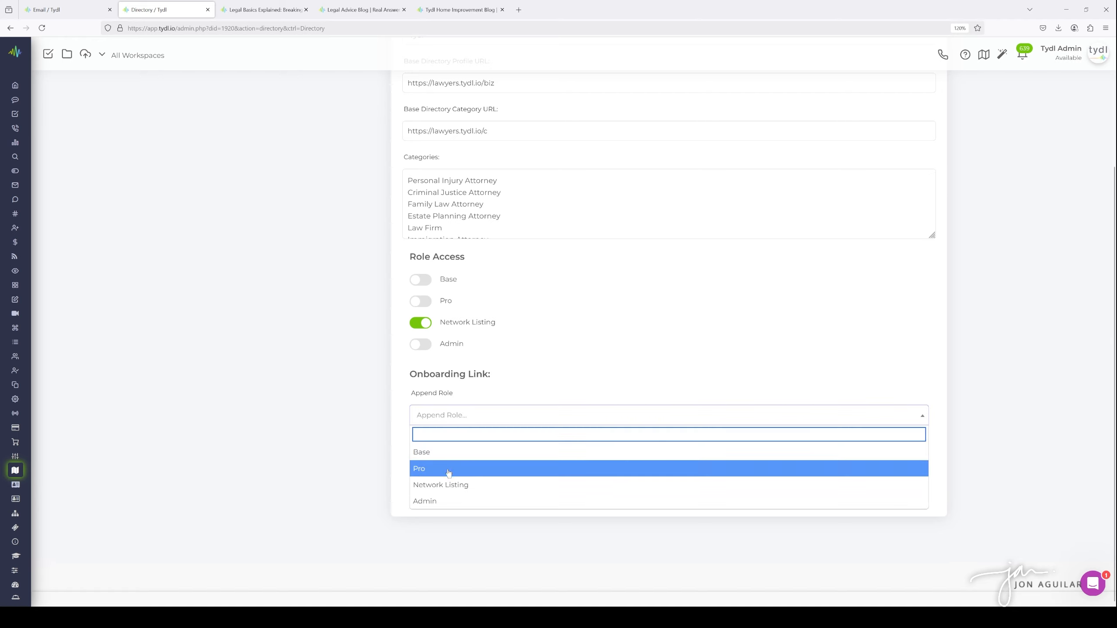
{"action": "left_click", "coordinate": [441, 485]}
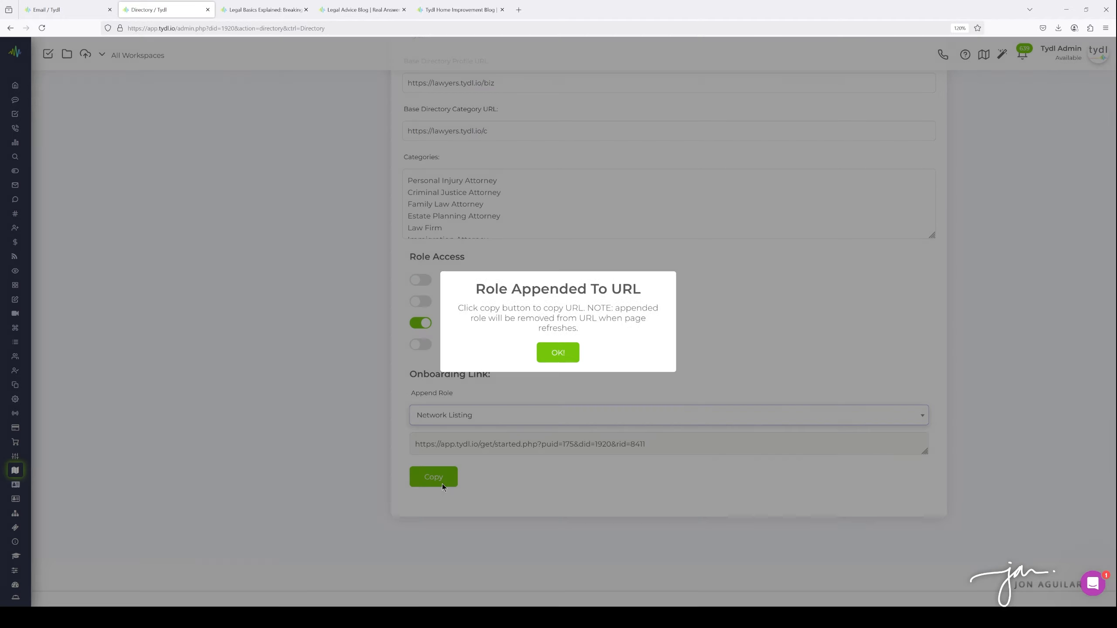
{"action": "left_click", "coordinate": [558, 354]}
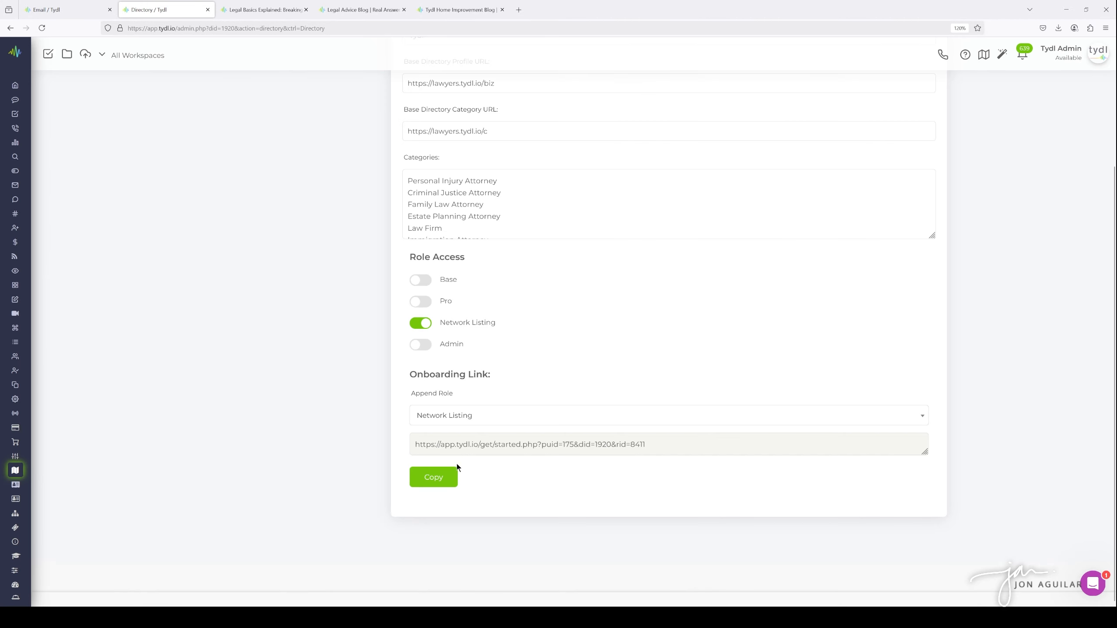
{"action": "left_click", "coordinate": [442, 483]}
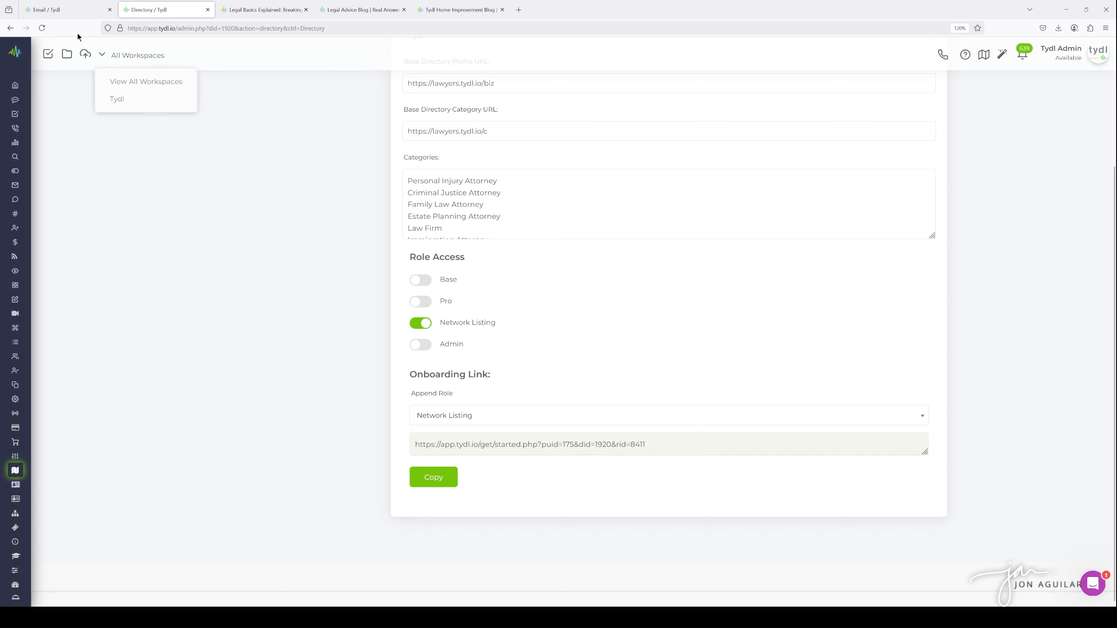
Return to the email template and open the 'Claim your listing now' link's settings to inspect its URL
{"action": "left_click", "coordinate": [44, 11]}
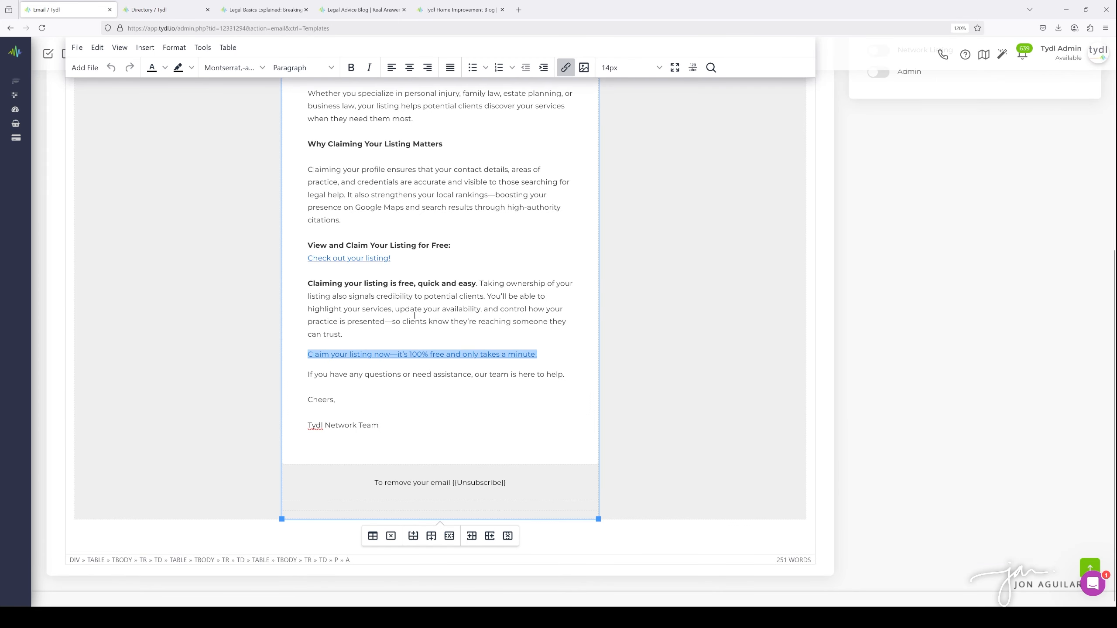
{"action": "left_click_drag", "start_coordinate": [415, 315], "coordinate": [396, 309]}
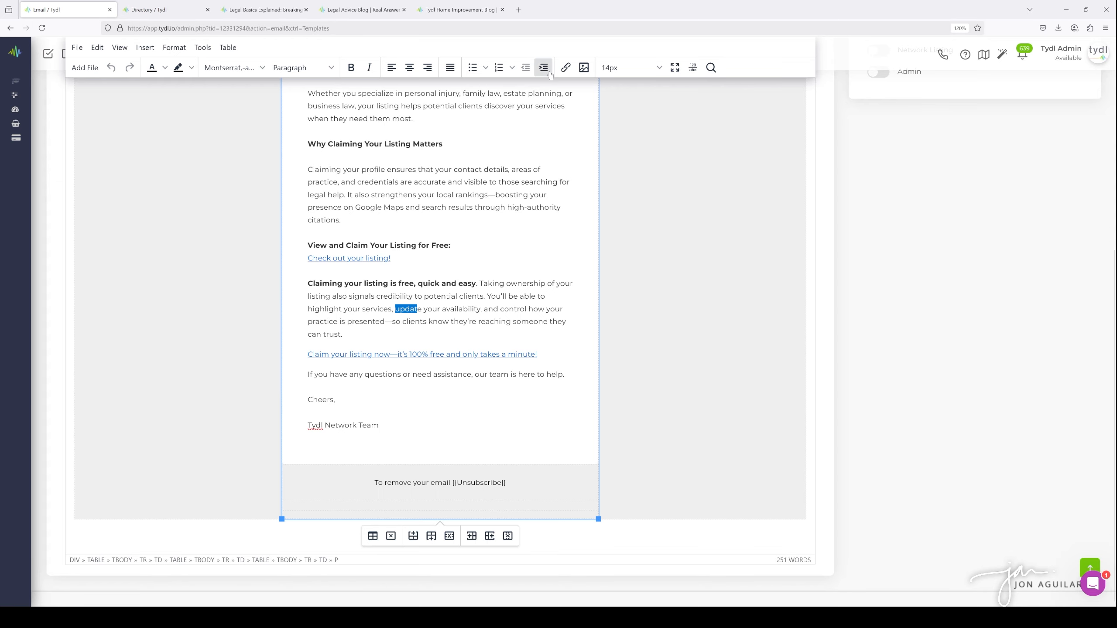
{"action": "left_click", "coordinate": [566, 67]}
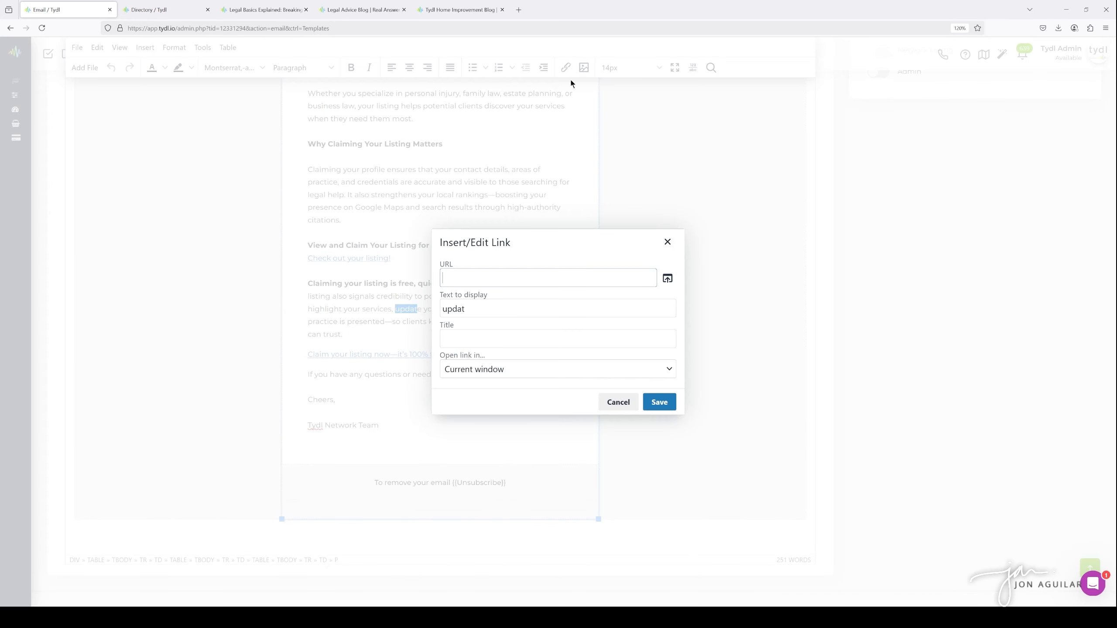
{"action": "left_click", "coordinate": [668, 242]}
{"action": "triple_click", "coordinate": [416, 354]}
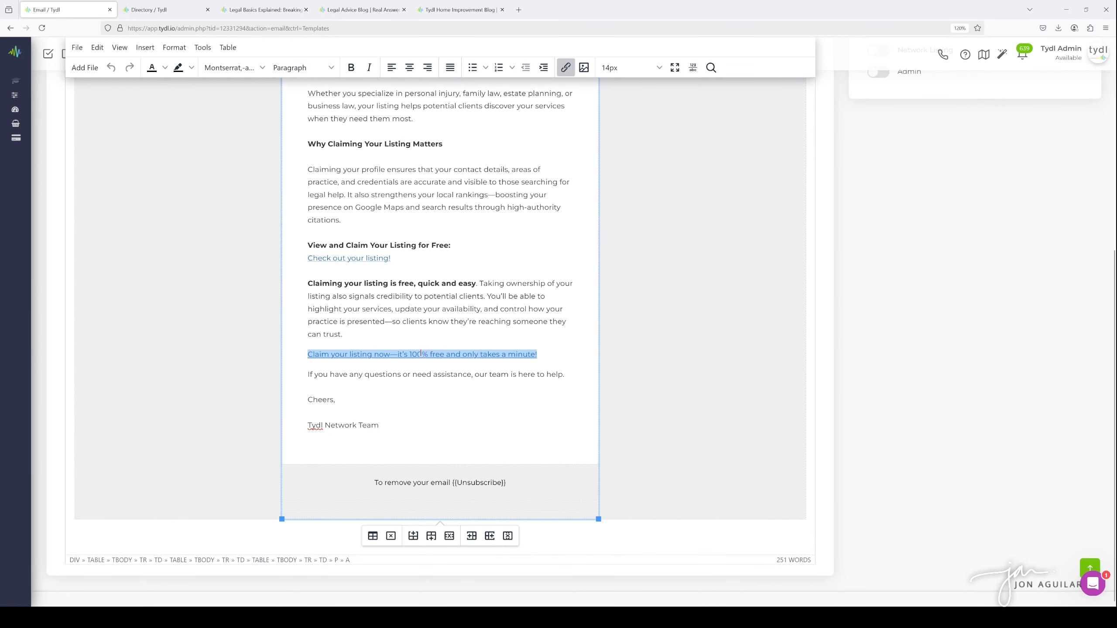
{"action": "left_click", "coordinate": [565, 67]}
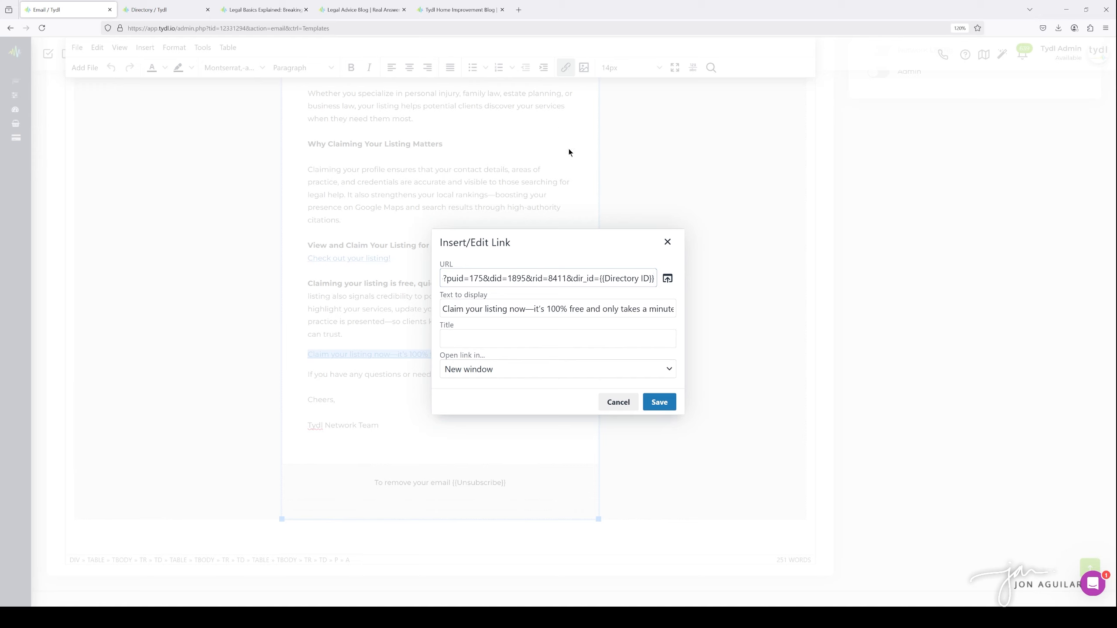
{"action": "left_click_drag", "start_coordinate": [567, 278], "coordinate": [385, 274]}
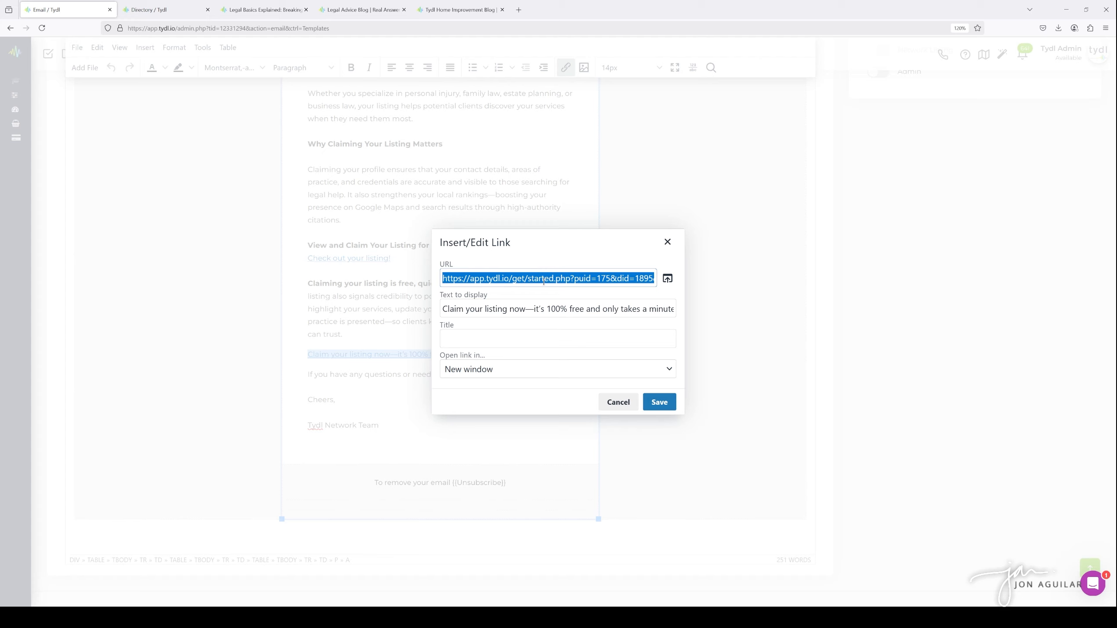
{"action": "left_click", "coordinate": [557, 278]}
{"action": "left_click_drag", "start_coordinate": [621, 278], "coordinate": [655, 278]}
{"action": "left_click", "coordinate": [609, 278]}
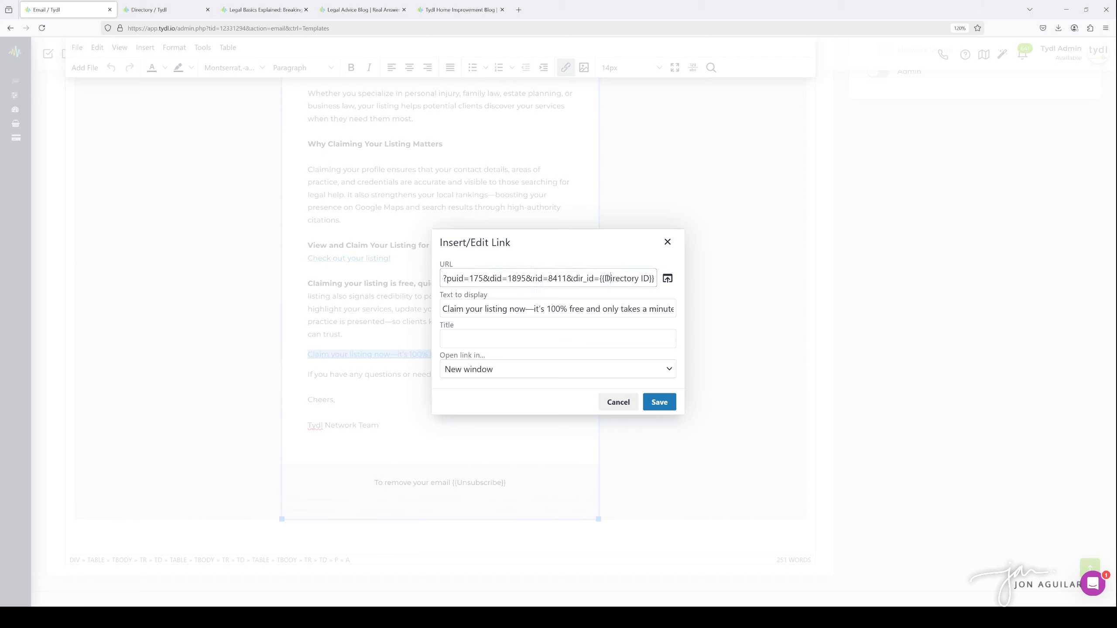
{"action": "double_click", "coordinate": [569, 278]}
{"action": "left_click", "coordinate": [620, 277]}
{"action": "double_click", "coordinate": [597, 278]}
{"action": "left_click", "coordinate": [654, 278]}
Compare the claim link's URL parameters with the directory's onboarding link and close the link dialog
{"action": "left_click", "coordinate": [1106, 28]}
{"action": "left_click", "coordinate": [1090, 236]}
{"action": "left_click", "coordinate": [1088, 236]}
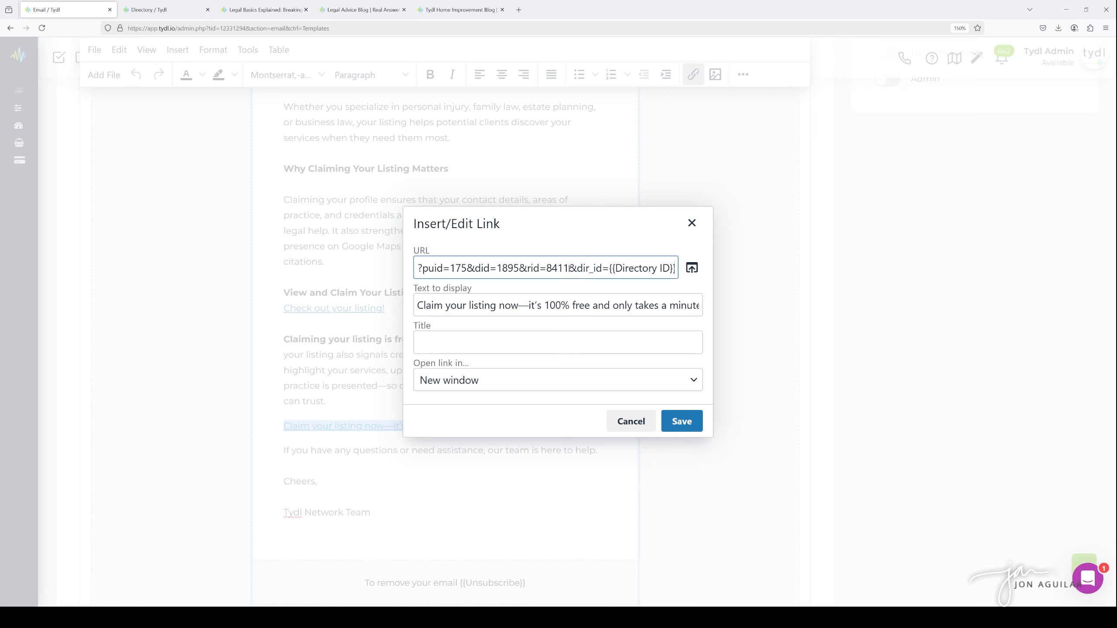
{"action": "left_click_drag", "start_coordinate": [568, 268], "coordinate": [682, 268]}
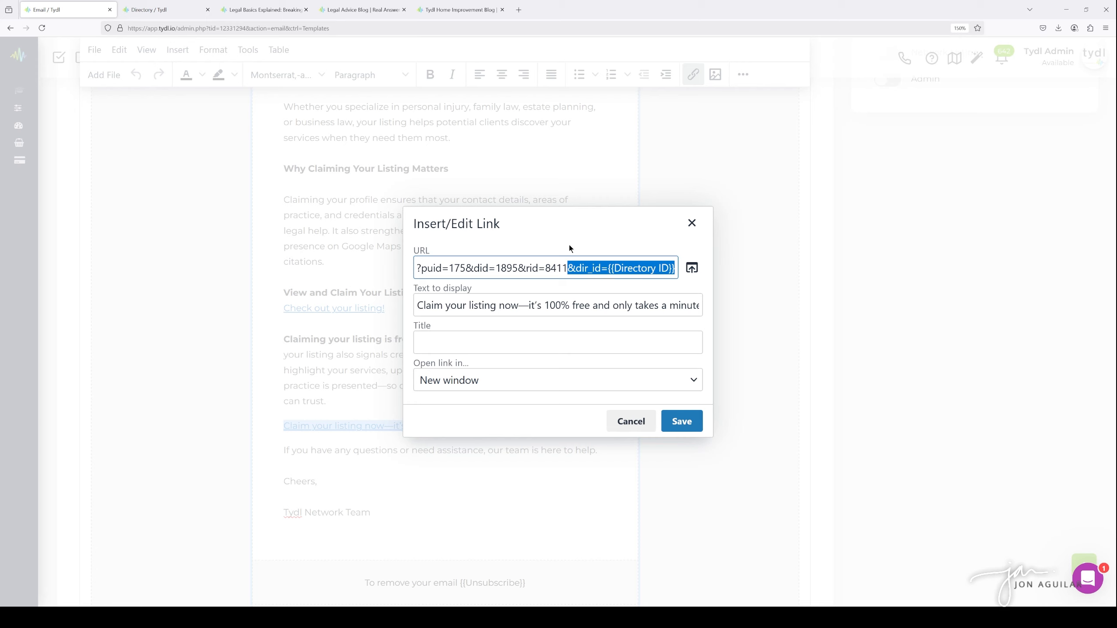
{"action": "left_click", "coordinate": [575, 268]}
{"action": "left_click_drag", "start_coordinate": [567, 268], "coordinate": [348, 261]}
{"action": "left_click", "coordinate": [152, 10]}
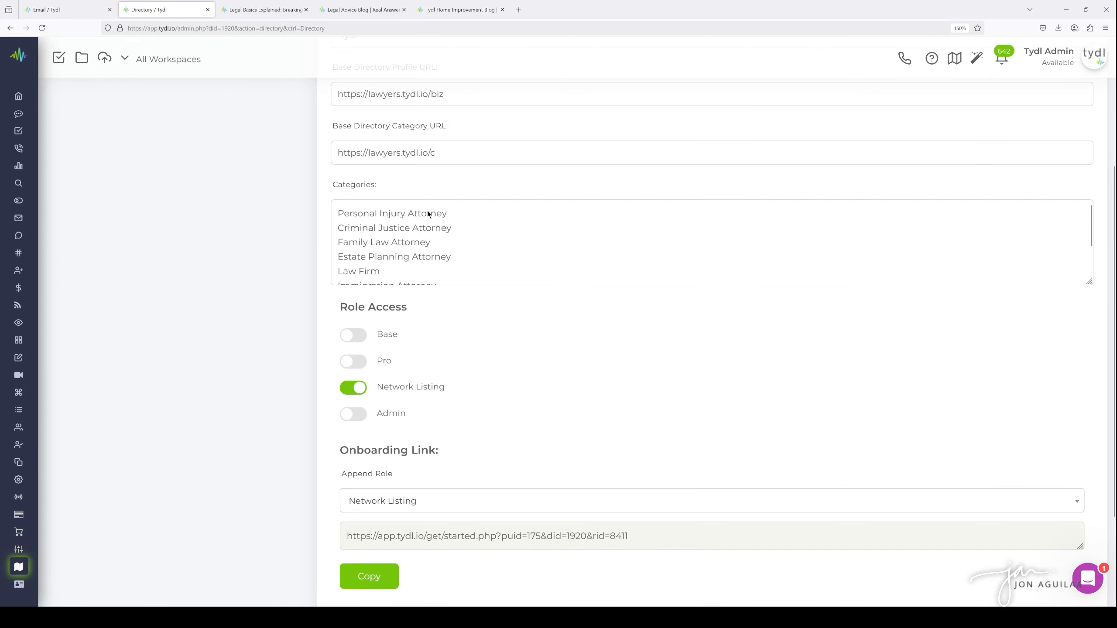
{"action": "left_click", "coordinate": [73, 14]}
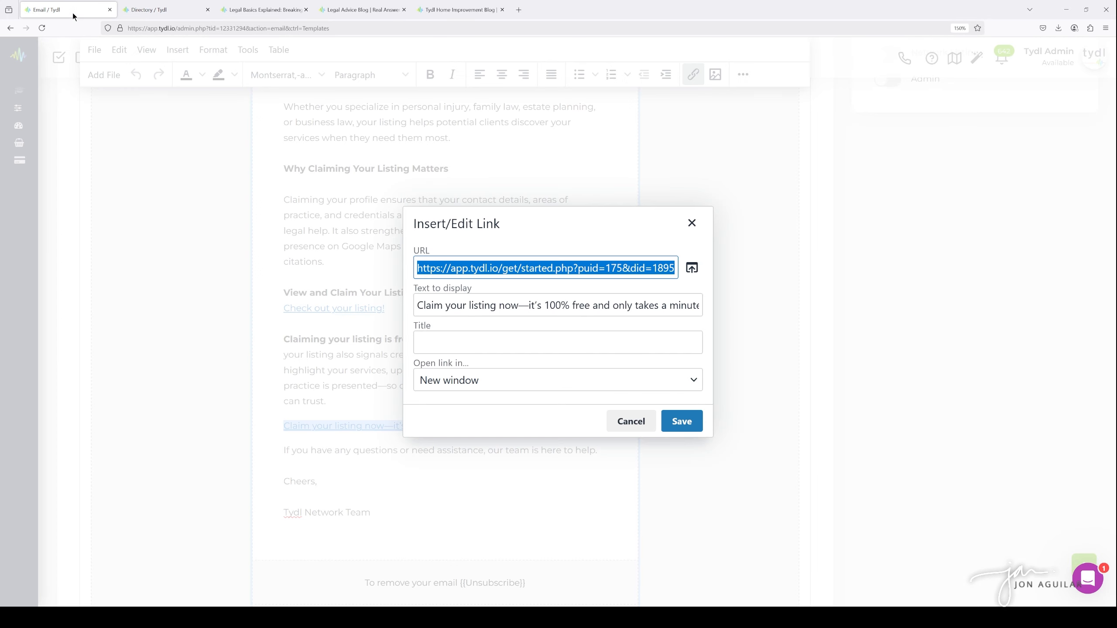
{"action": "left_click", "coordinate": [632, 268]}
{"action": "left_click_drag", "start_coordinate": [646, 268], "coordinate": [704, 268]}
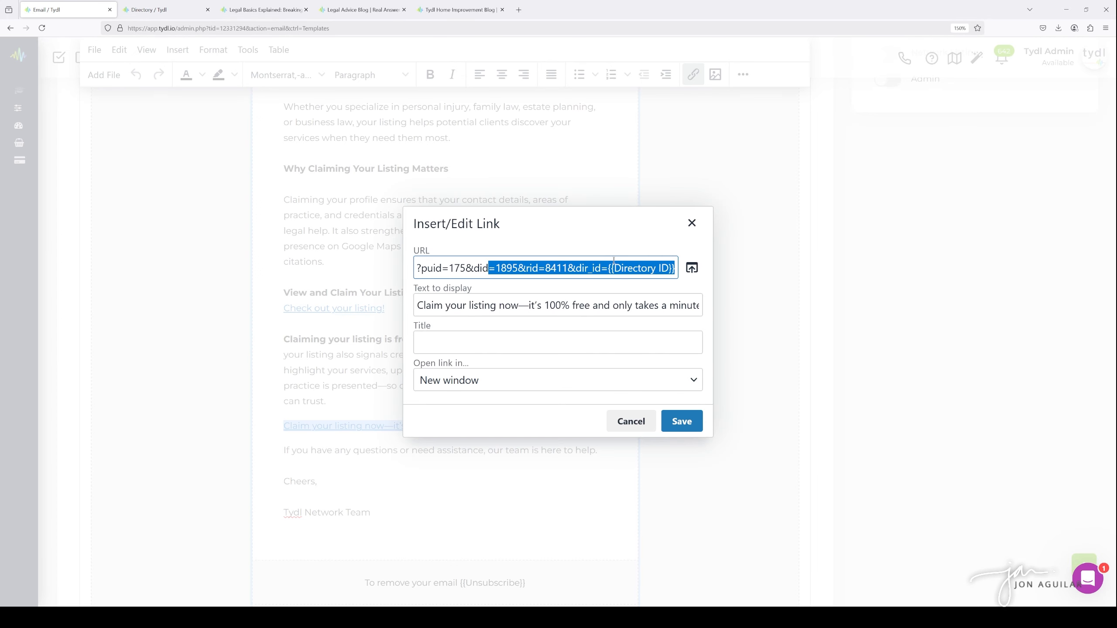
{"action": "left_click", "coordinate": [601, 268]}
{"action": "left_click_drag", "start_coordinate": [569, 268], "coordinate": [614, 268]}
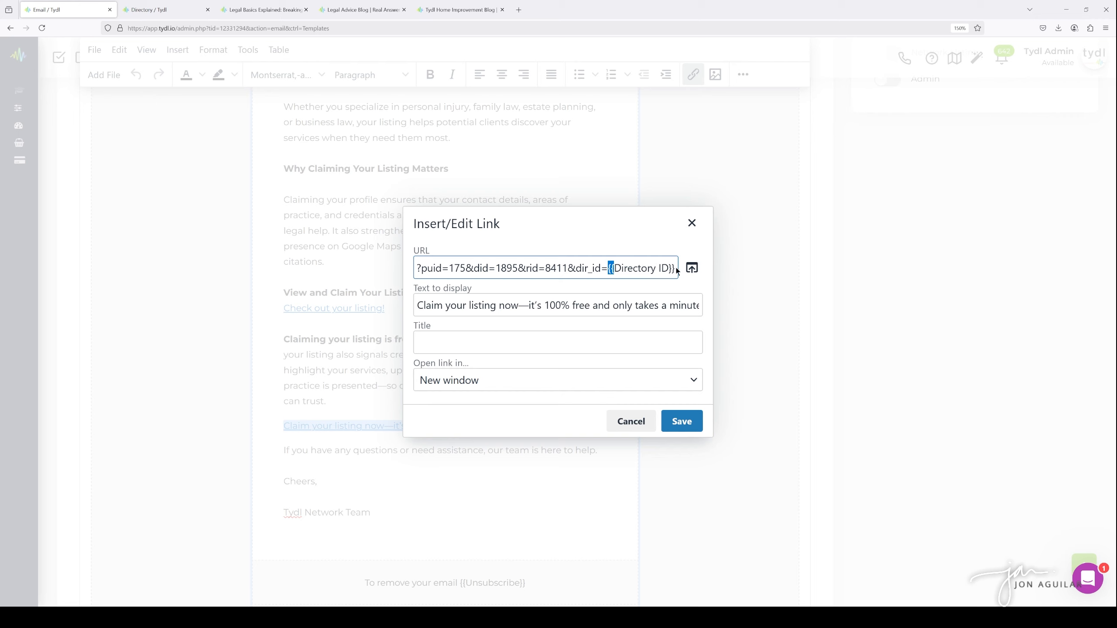
{"action": "left_click", "coordinate": [649, 268]}
{"action": "left_click_drag", "start_coordinate": [568, 267], "coordinate": [670, 267]}
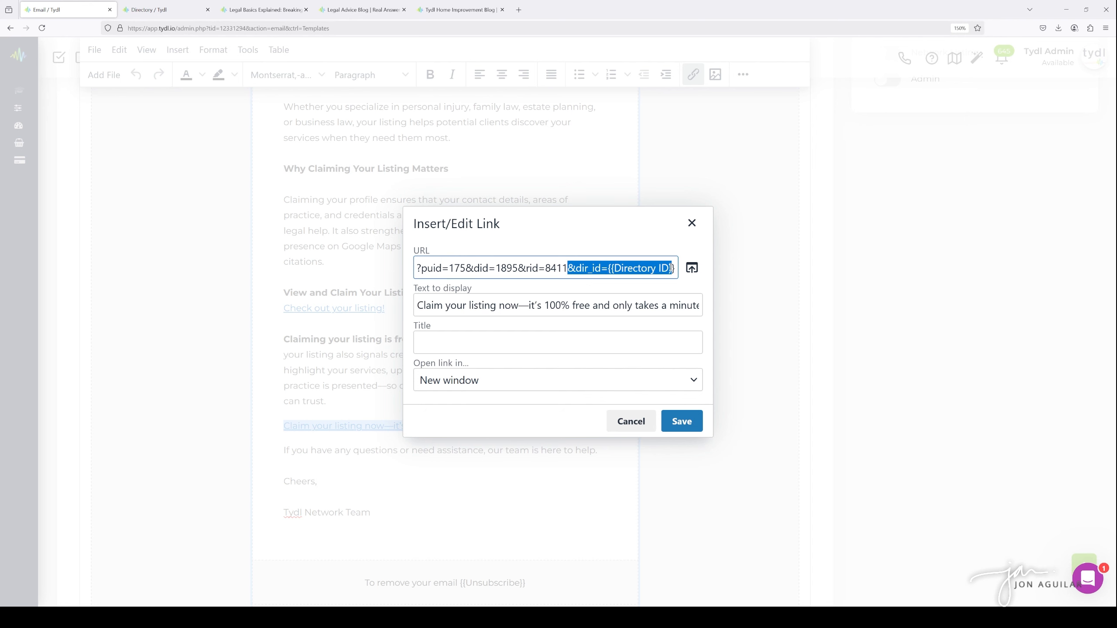
{"action": "left_click", "coordinate": [694, 226]}
Leave the template editor and go back to the email templates list to review it
{"action": "left_click", "coordinate": [343, 308]}
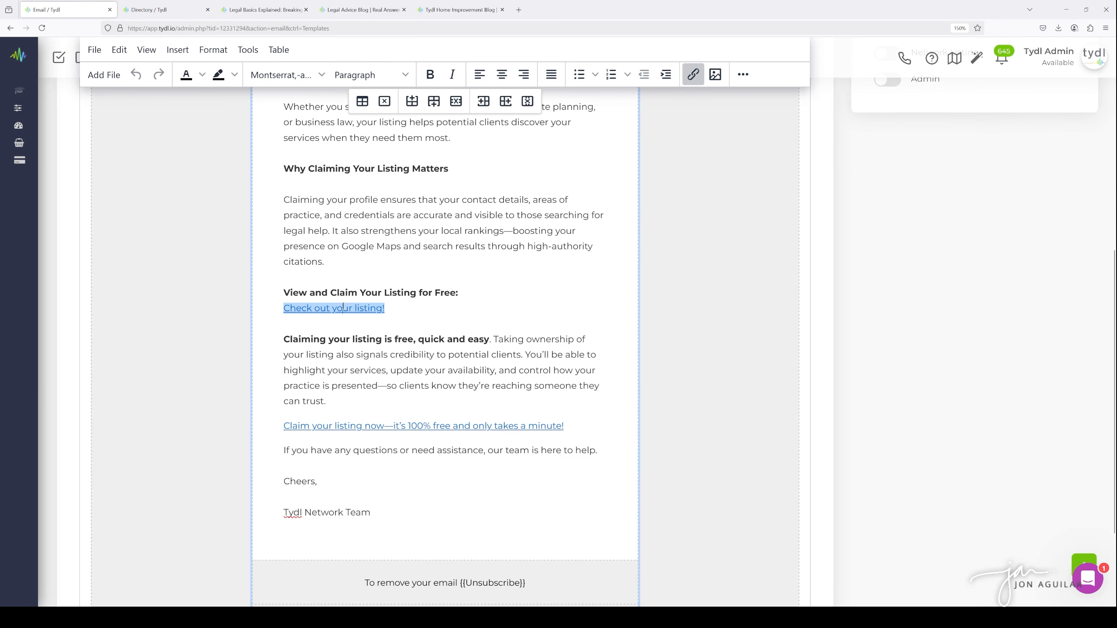
{"action": "left_click", "coordinate": [376, 433]}
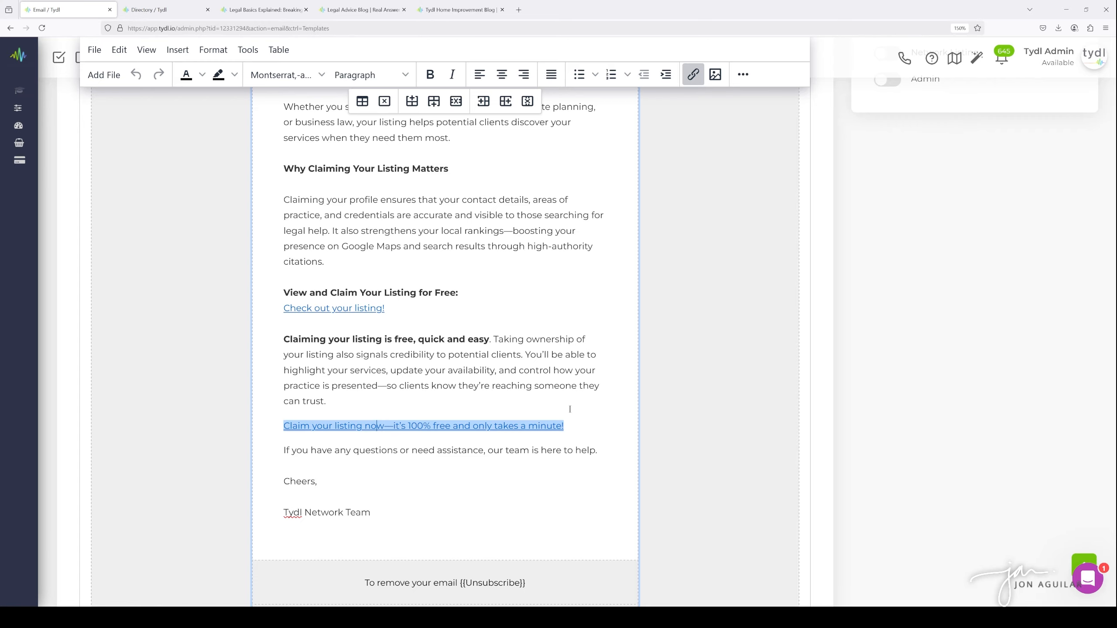
{"action": "scroll", "coordinate": [569, 404], "scroll_direction": "up", "scroll_amount": 10}
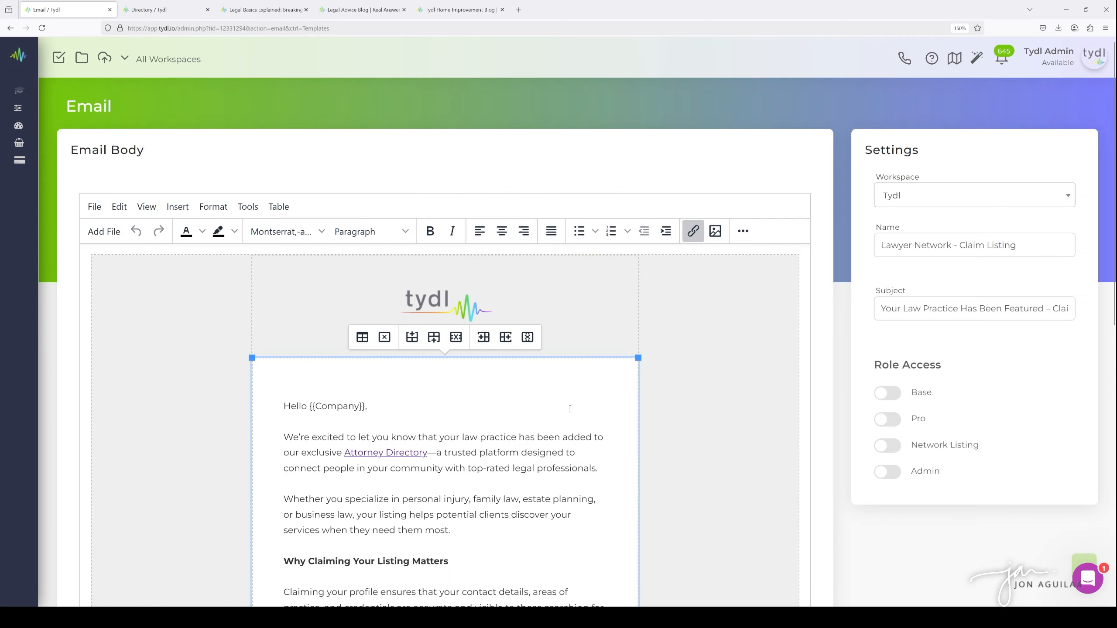
{"action": "left_click", "coordinate": [838, 368]}
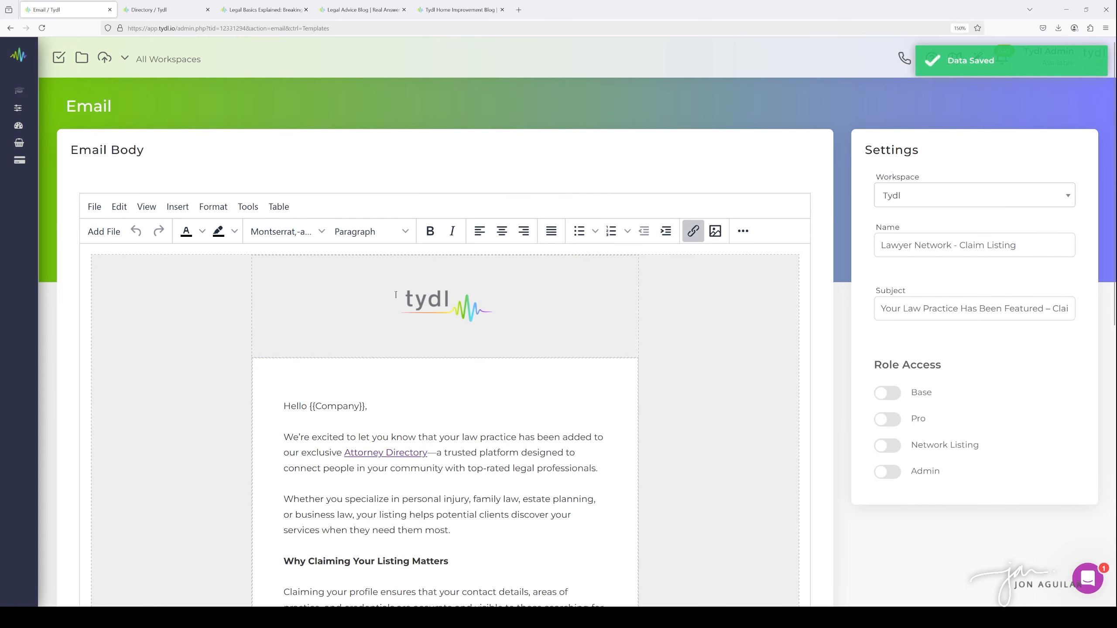
{"action": "left_click", "coordinate": [10, 29]}
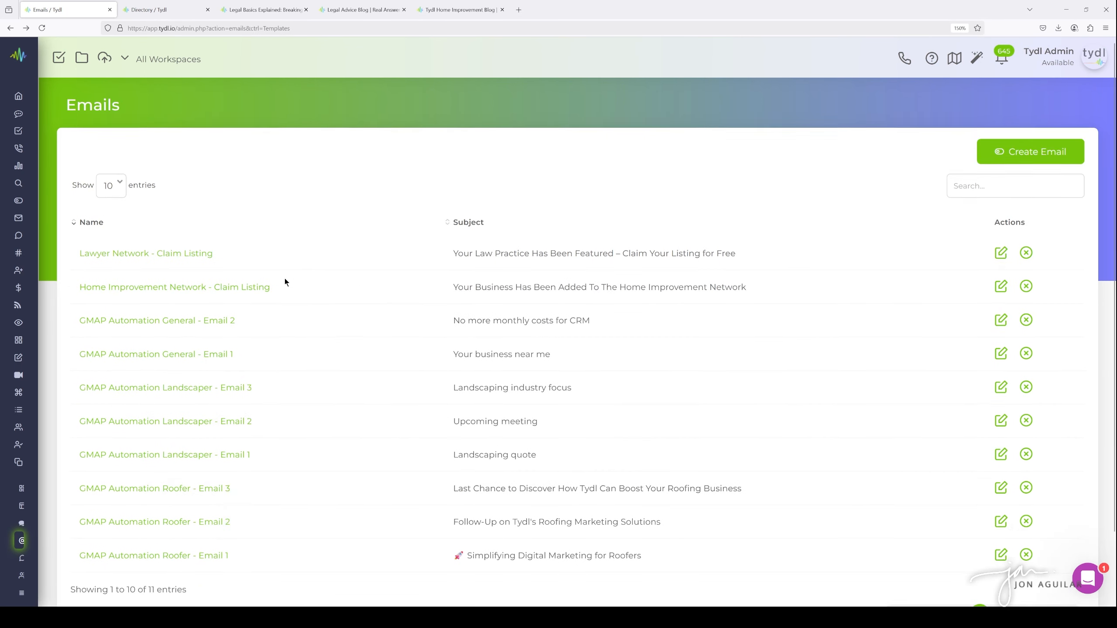
{"action": "scroll", "coordinate": [284, 278], "scroll_direction": "down", "scroll_amount": 2}
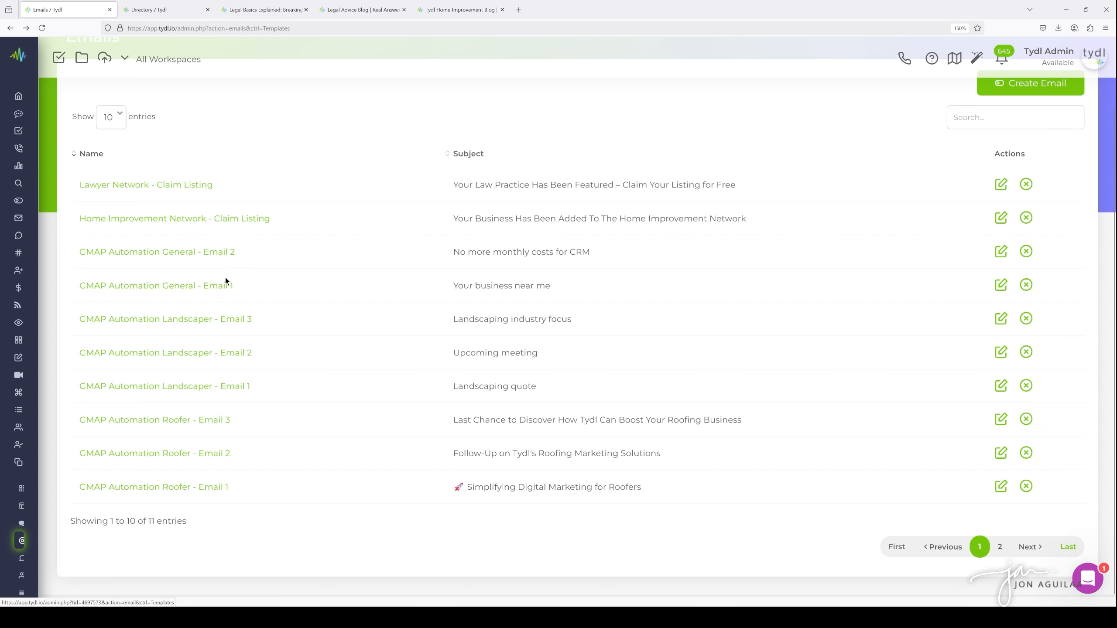
{"action": "scroll", "coordinate": [350, 290], "scroll_direction": "up", "scroll_amount": 1}
{"action": "scroll", "coordinate": [309, 289], "scroll_direction": "down", "scroll_amount": 1}
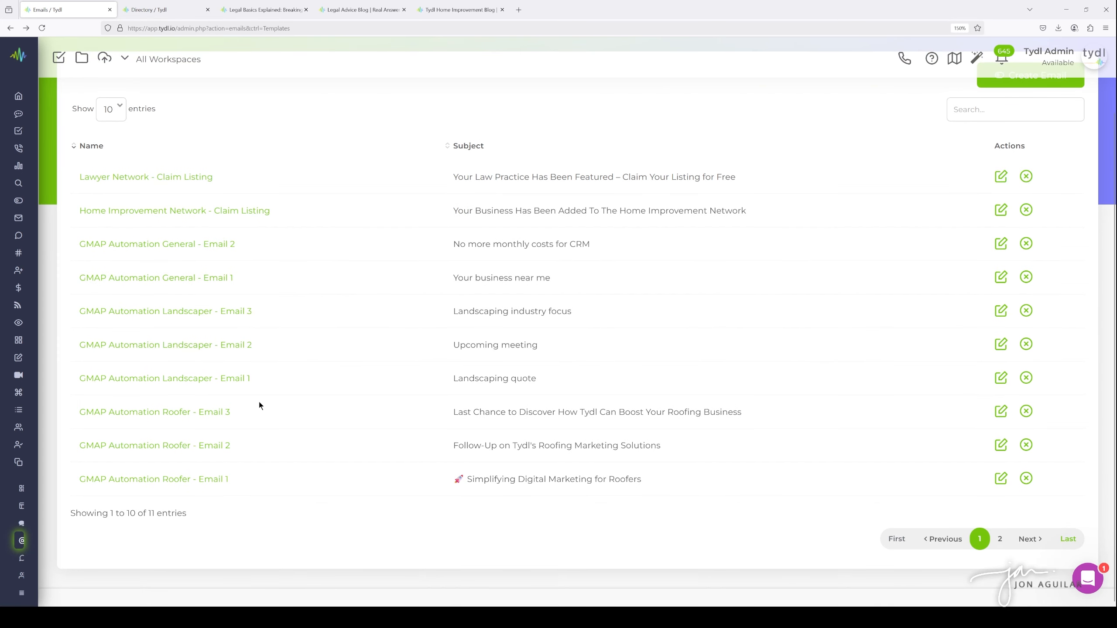
{"action": "scroll", "coordinate": [302, 302], "scroll_direction": "up", "scroll_amount": 2}
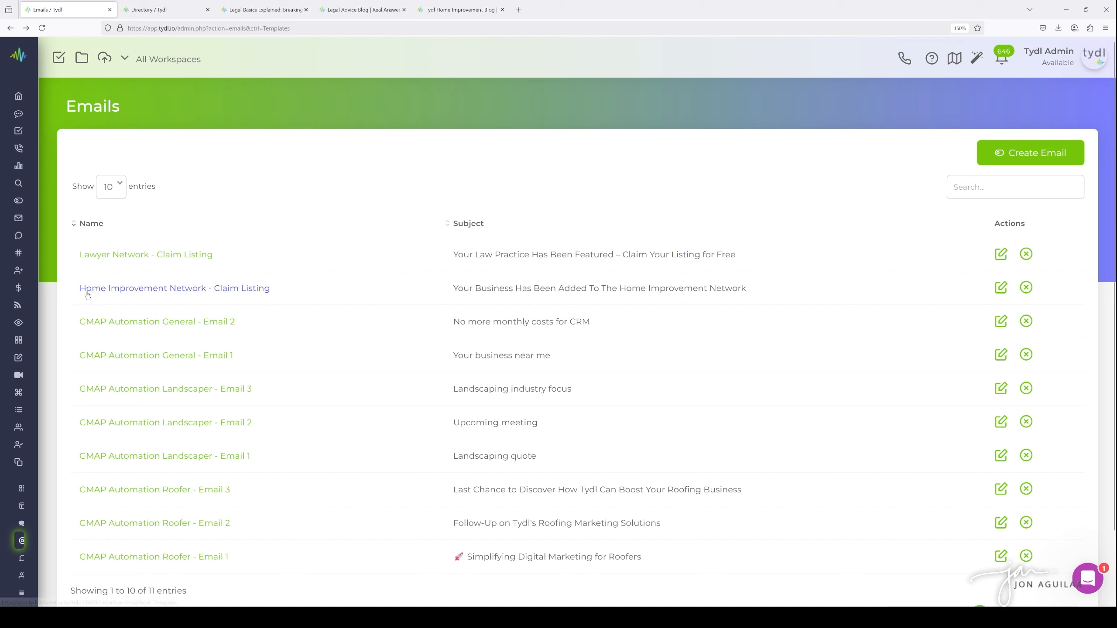
Open the 'Lawyers Network' data form from the Data Forms templates
{"action": "mouse_move", "coordinate": [42, 279]}
{"action": "scroll", "coordinate": [85, 353], "scroll_direction": "down", "scroll_amount": 6}
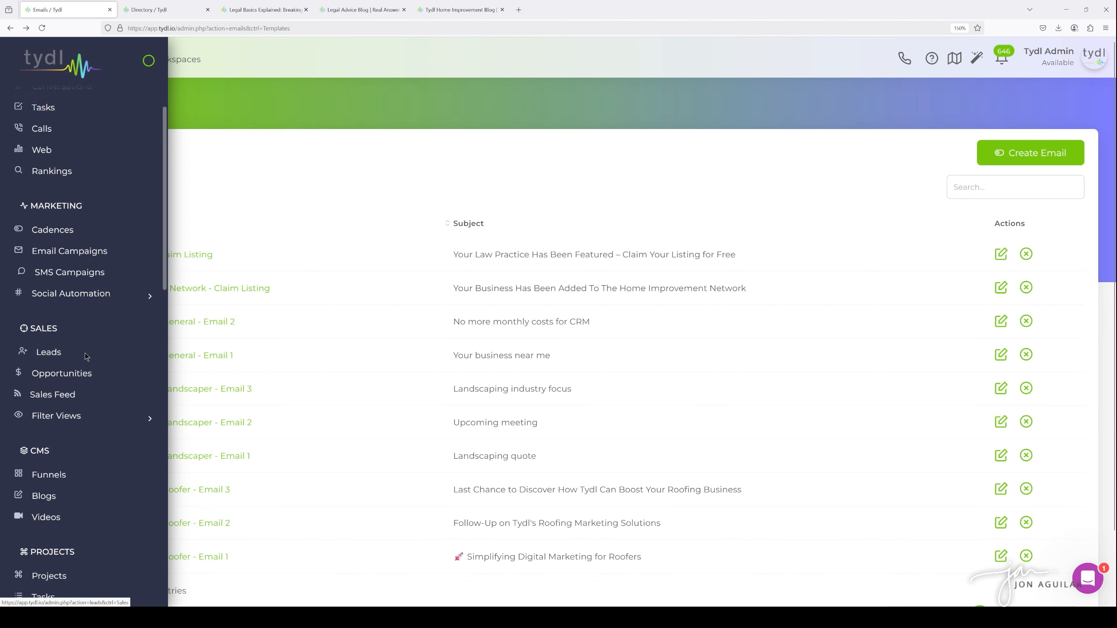
{"action": "scroll", "coordinate": [85, 355], "scroll_direction": "down", "scroll_amount": 4}
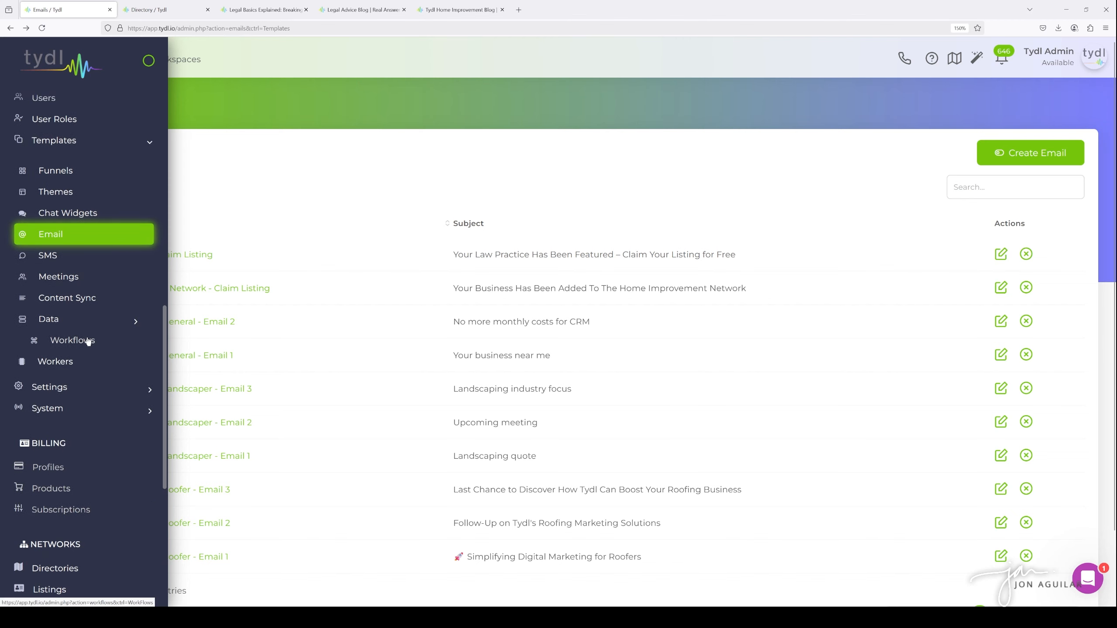
{"action": "scroll", "coordinate": [30, 295], "scroll_direction": "up", "scroll_amount": 6}
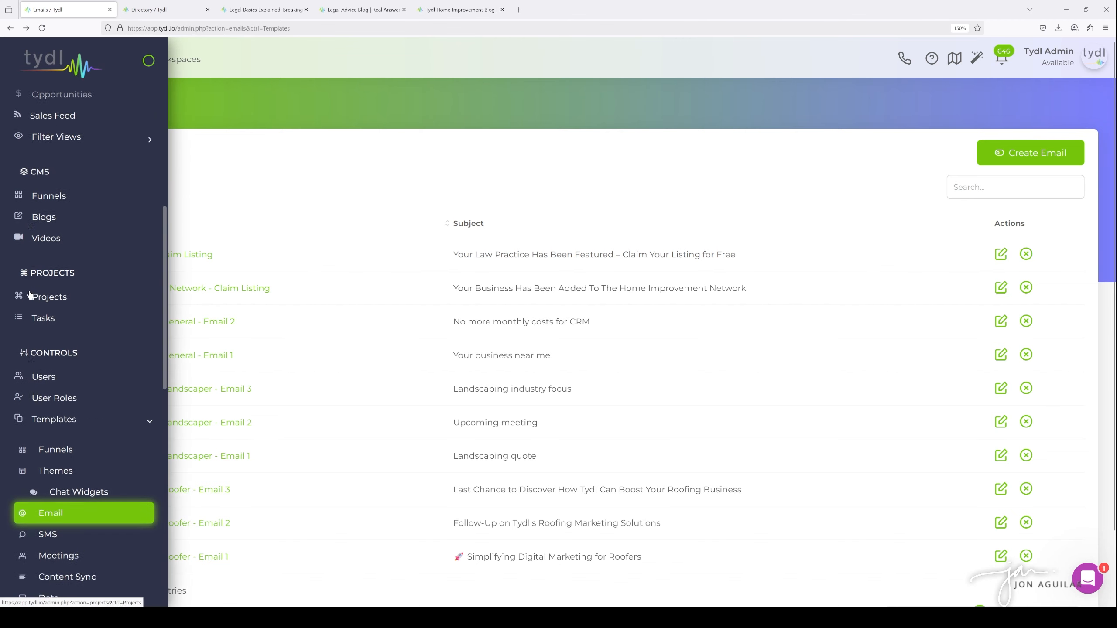
{"action": "scroll", "coordinate": [82, 317], "scroll_direction": "down", "scroll_amount": 5}
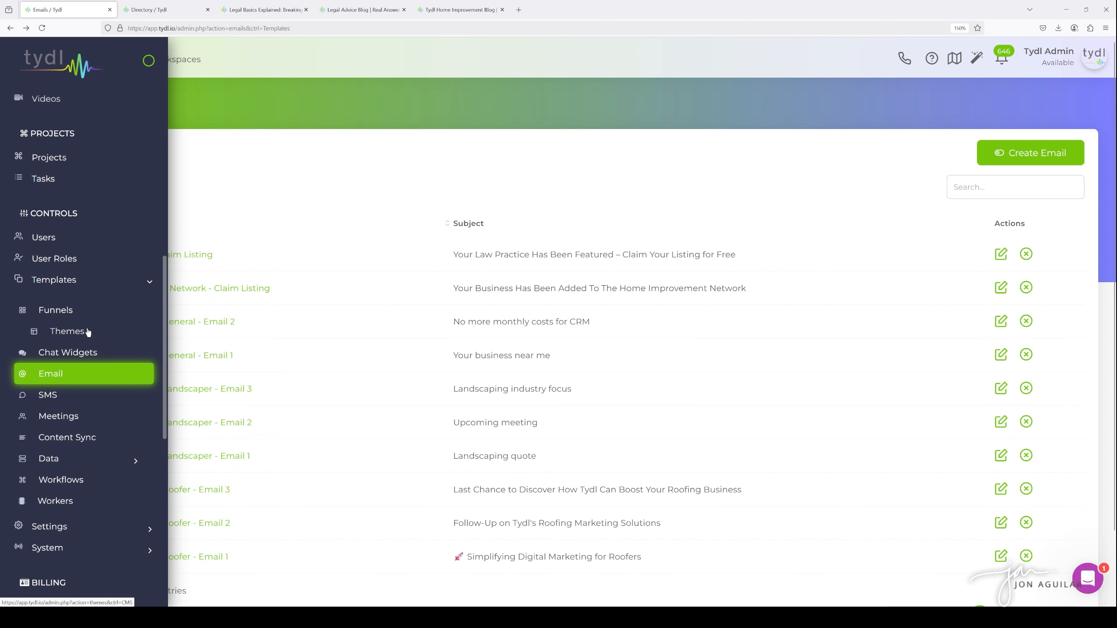
{"action": "scroll", "coordinate": [86, 330], "scroll_direction": "down", "scroll_amount": 3}
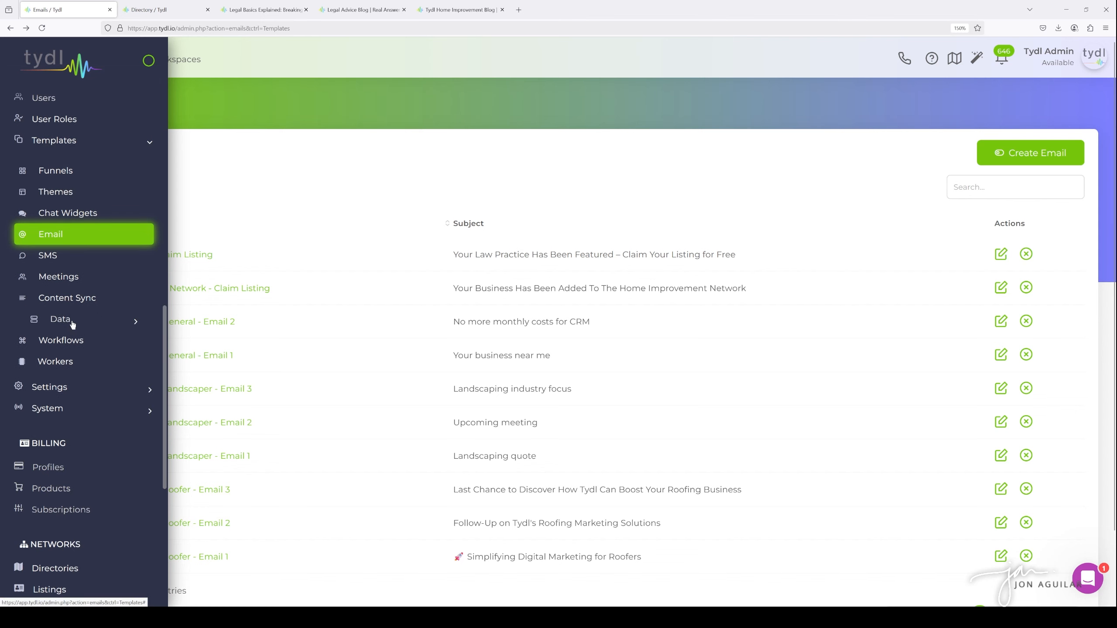
{"action": "left_click", "coordinate": [73, 324]}
{"action": "left_click", "coordinate": [74, 345]}
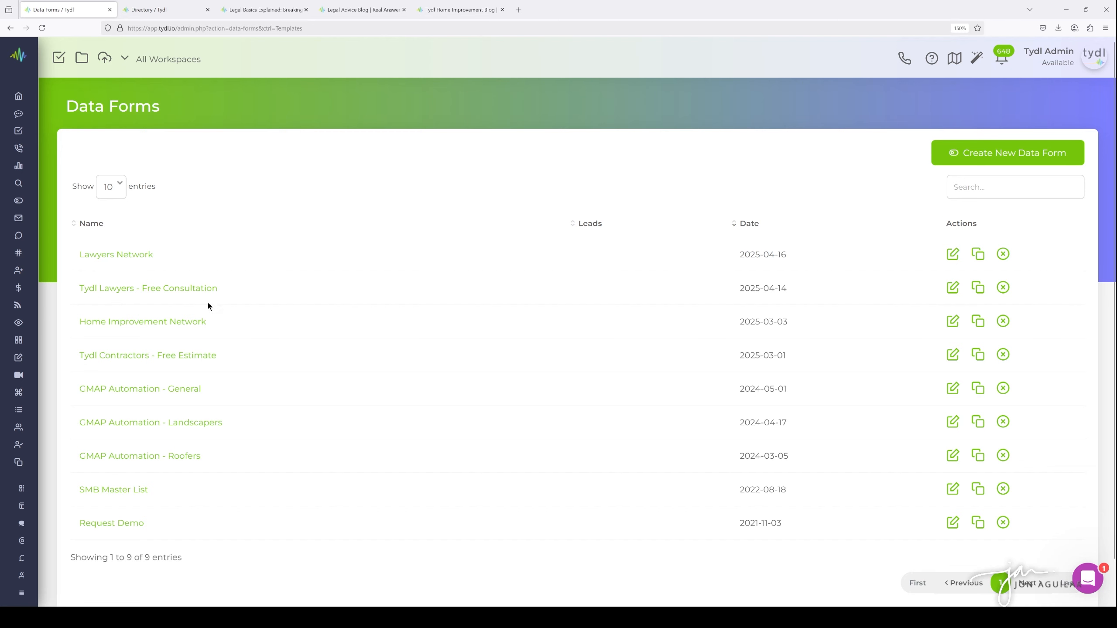
{"action": "left_click", "coordinate": [127, 261]}
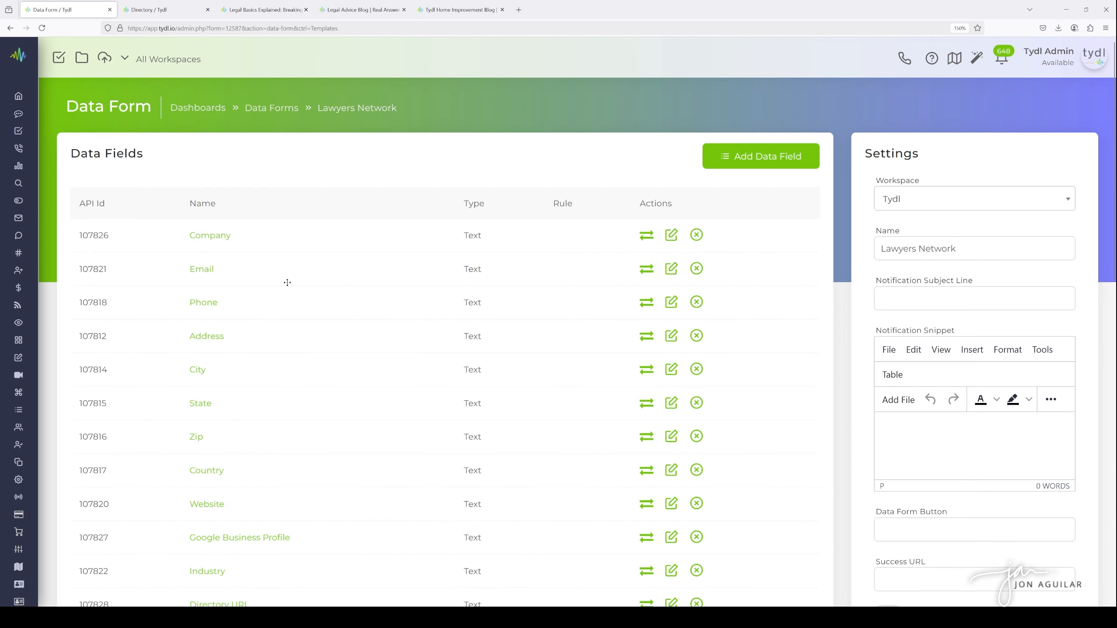
Review the Lawyers Network data form's fields and embed settings
{"action": "scroll", "coordinate": [330, 268], "scroll_direction": "down", "scroll_amount": 2}
{"action": "scroll", "coordinate": [330, 268], "scroll_direction": "down", "scroll_amount": 2}
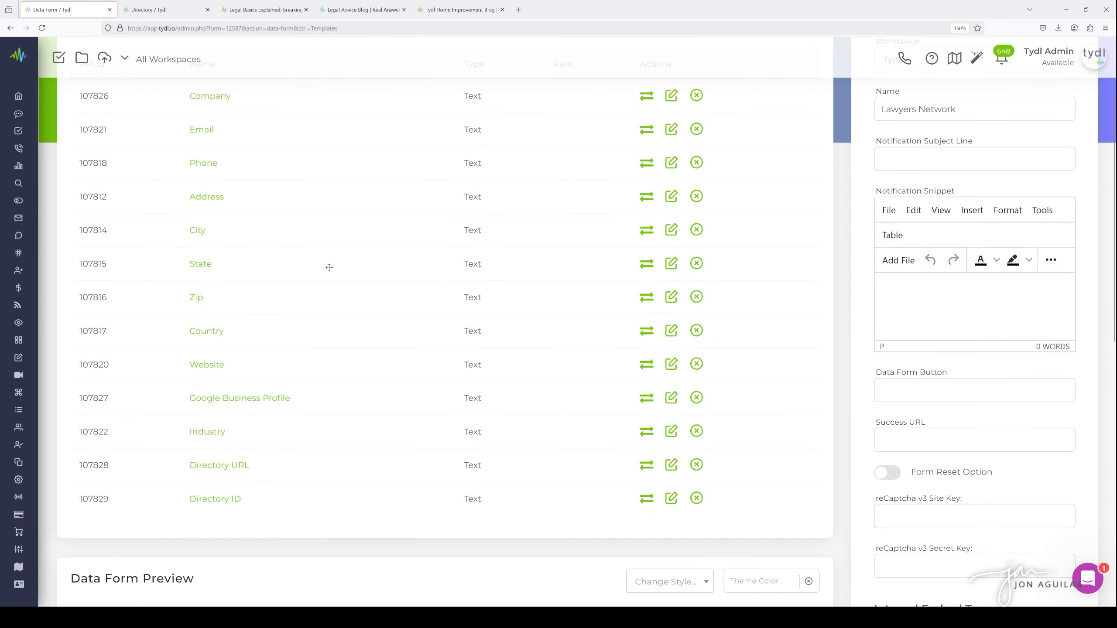
{"action": "scroll", "coordinate": [329, 268], "scroll_direction": "up", "scroll_amount": 2}
{"action": "scroll", "coordinate": [329, 264], "scroll_direction": "down", "scroll_amount": 2}
{"action": "scroll", "coordinate": [329, 264], "scroll_direction": "up", "scroll_amount": 2}
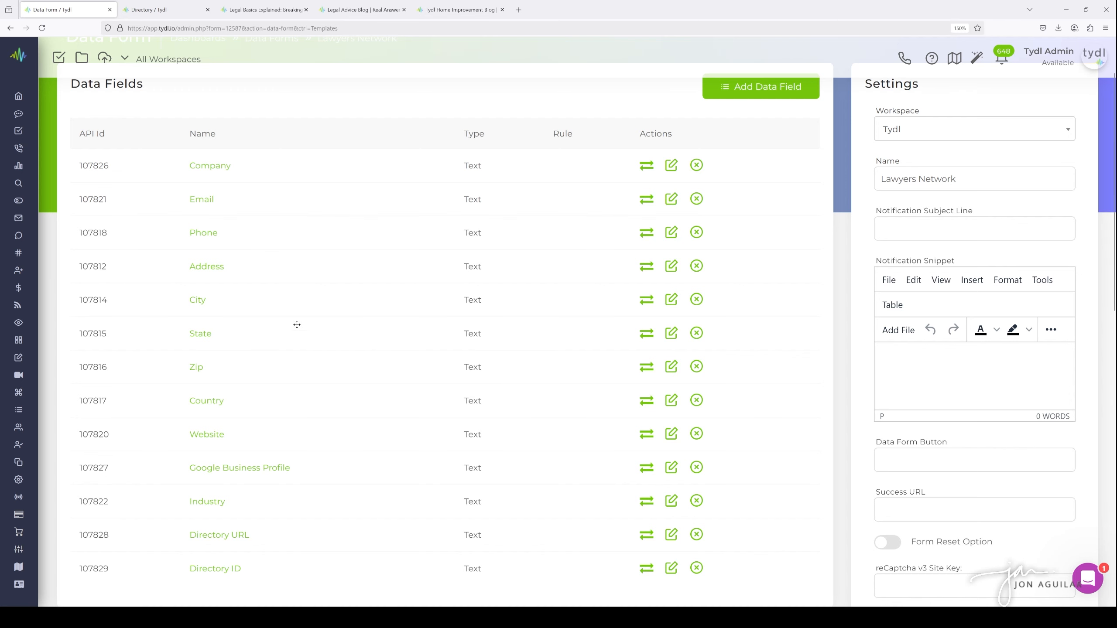
{"action": "scroll", "coordinate": [297, 336], "scroll_direction": "down", "scroll_amount": 1}
{"action": "scroll", "coordinate": [297, 335], "scroll_direction": "down", "scroll_amount": 1}
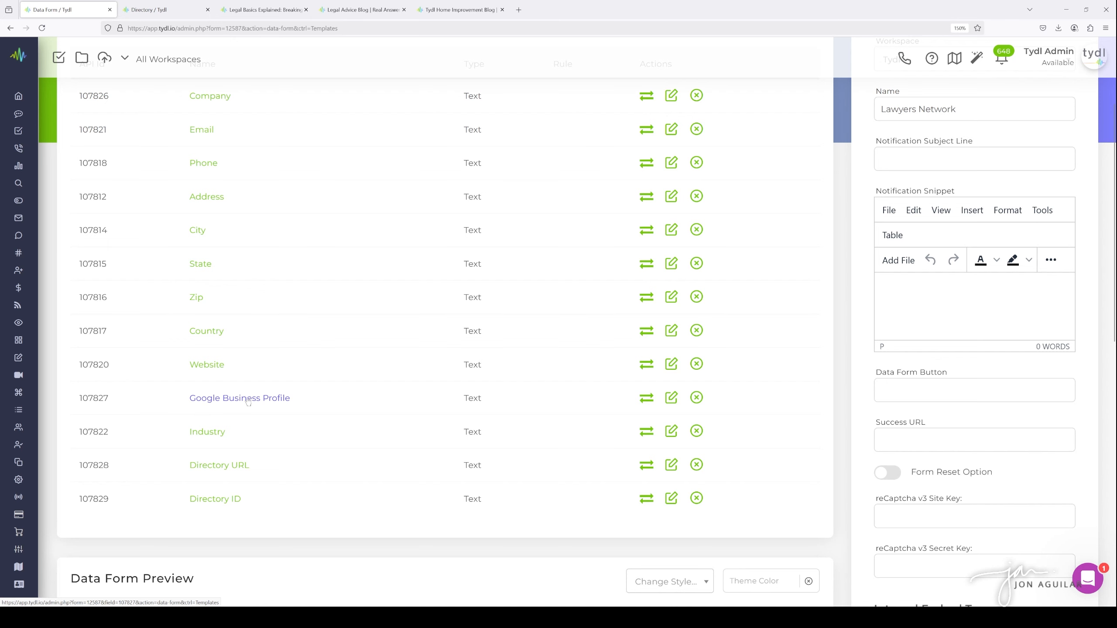
{"action": "scroll", "coordinate": [290, 404], "scroll_direction": "down", "scroll_amount": 2}
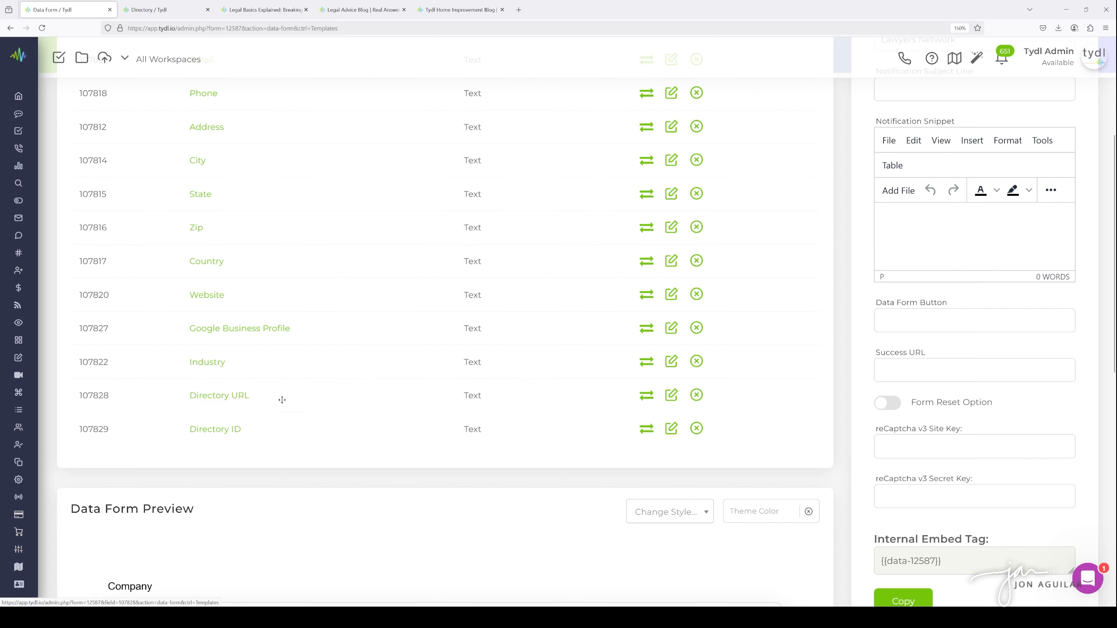
{"action": "scroll", "coordinate": [297, 379], "scroll_direction": "down", "scroll_amount": 2}
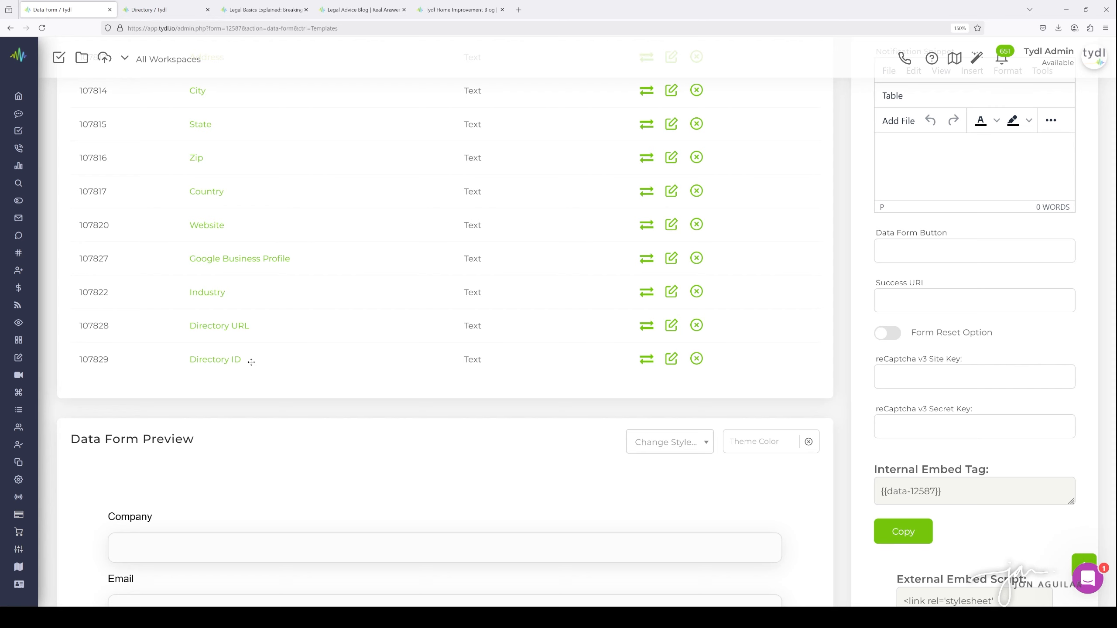
{"action": "mouse_move", "coordinate": [27, 301]}
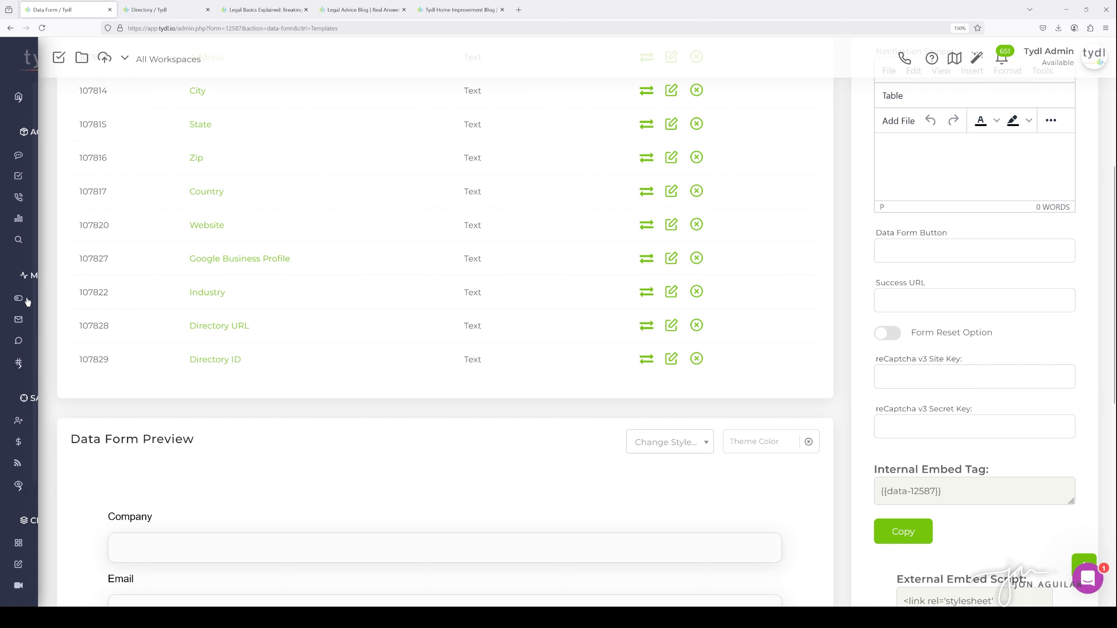
Re-examine the Lawyers Network data form's field list, including the Directory URL and Directory ID fields
{"action": "scroll", "coordinate": [64, 335], "scroll_direction": "down", "scroll_amount": 10}
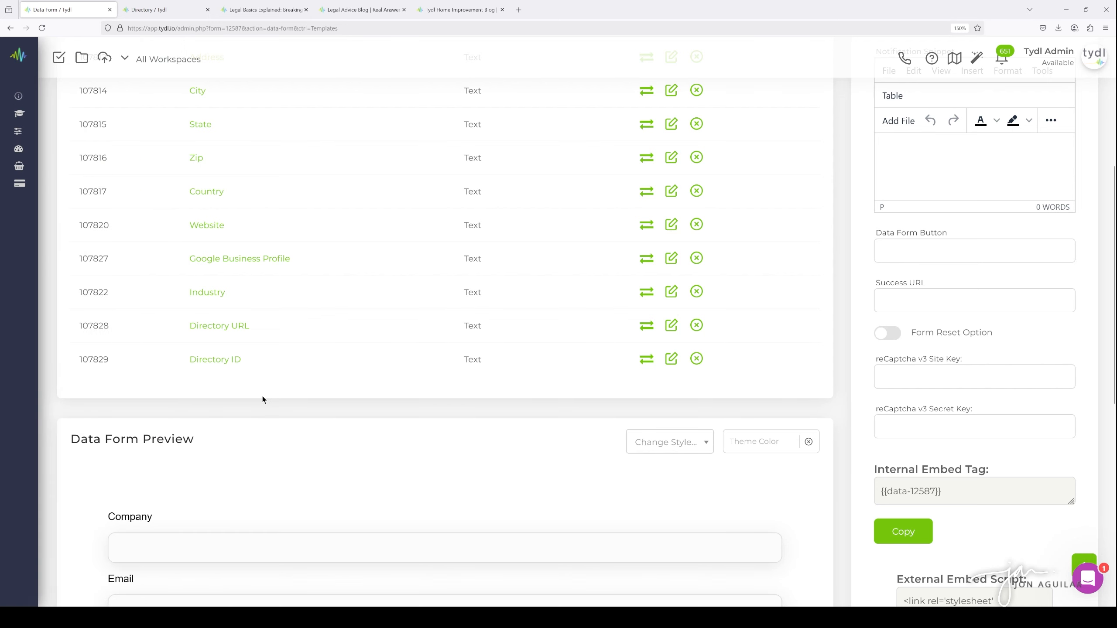
{"action": "scroll", "coordinate": [262, 398], "scroll_direction": "up", "scroll_amount": 2}
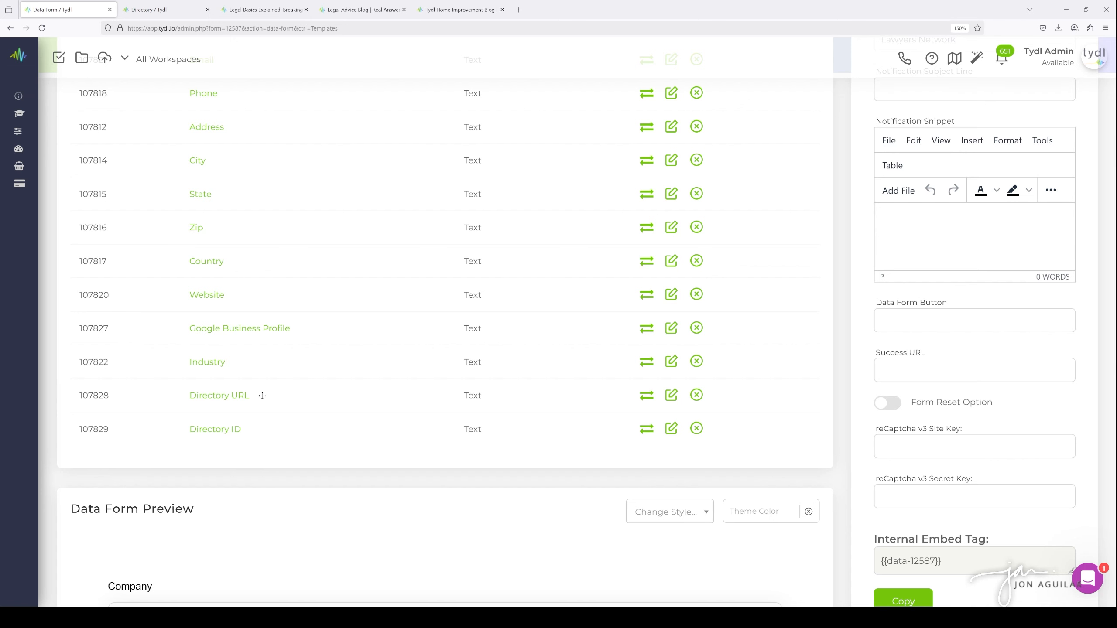
{"action": "scroll", "coordinate": [243, 358], "scroll_direction": "up", "scroll_amount": 4}
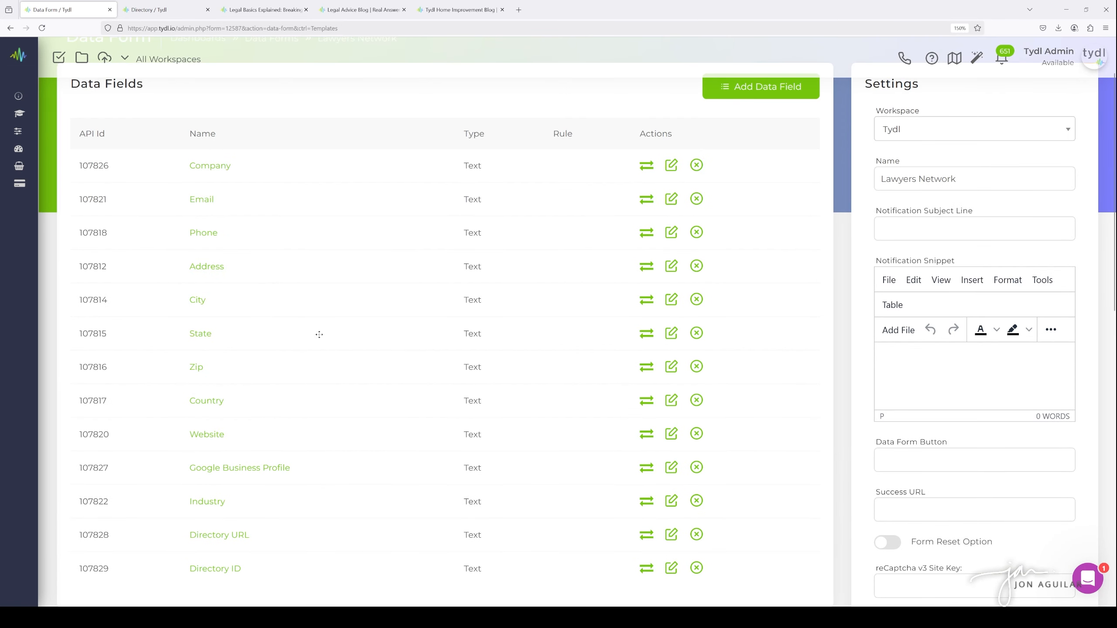
{"action": "scroll", "coordinate": [239, 201], "scroll_direction": "down", "scroll_amount": 2}
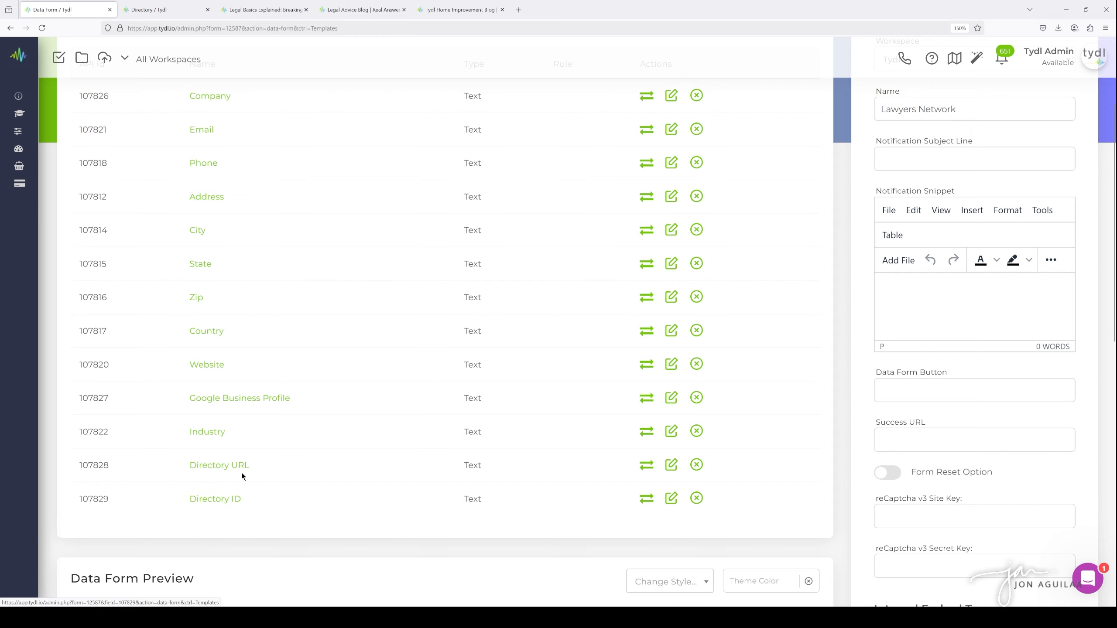
{"action": "scroll", "coordinate": [287, 451], "scroll_direction": "up", "scroll_amount": 3}
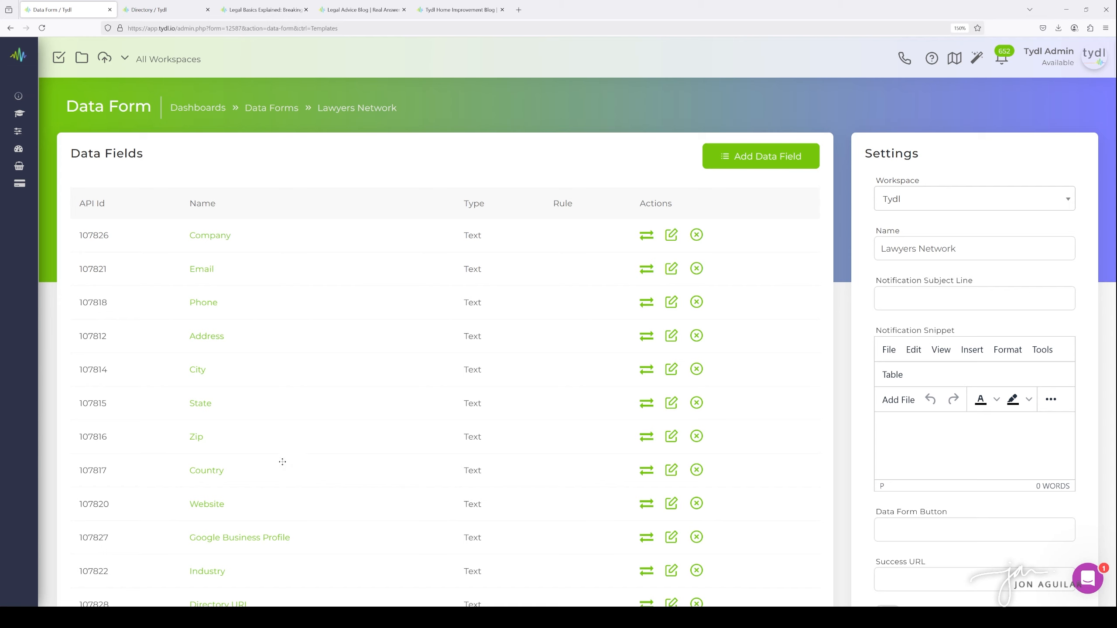
{"action": "scroll", "coordinate": [249, 366], "scroll_direction": "down", "scroll_amount": 3}
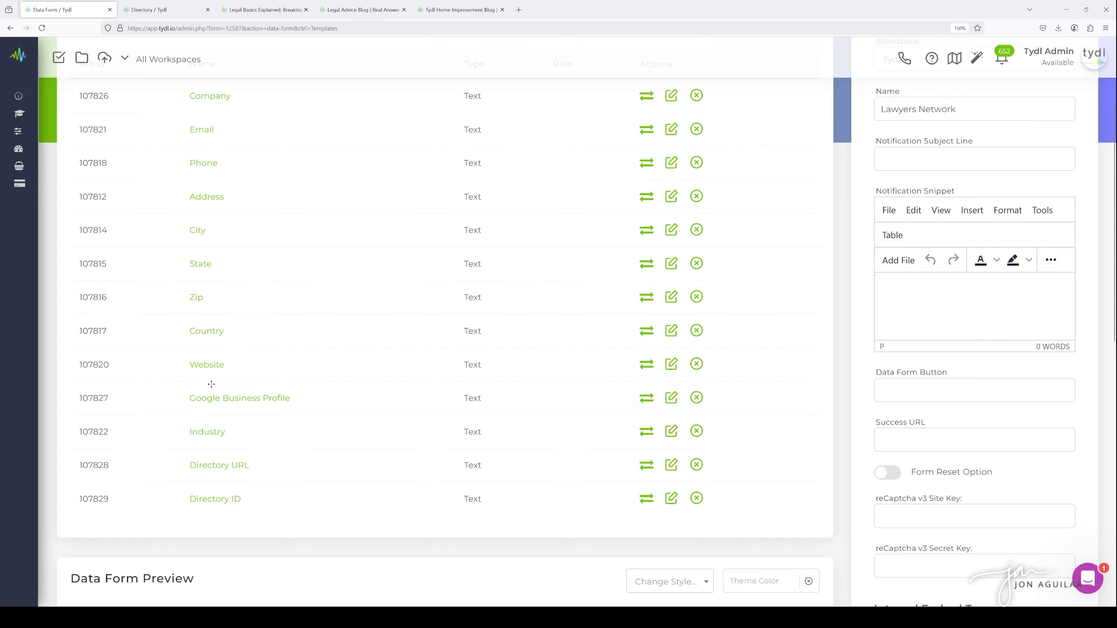
{"action": "scroll", "coordinate": [212, 385], "scroll_direction": "up", "scroll_amount": 3}
Go to Cadences and start a new cadence named 'Lawyers Network'
{"action": "mouse_move", "coordinate": [88, 211]}
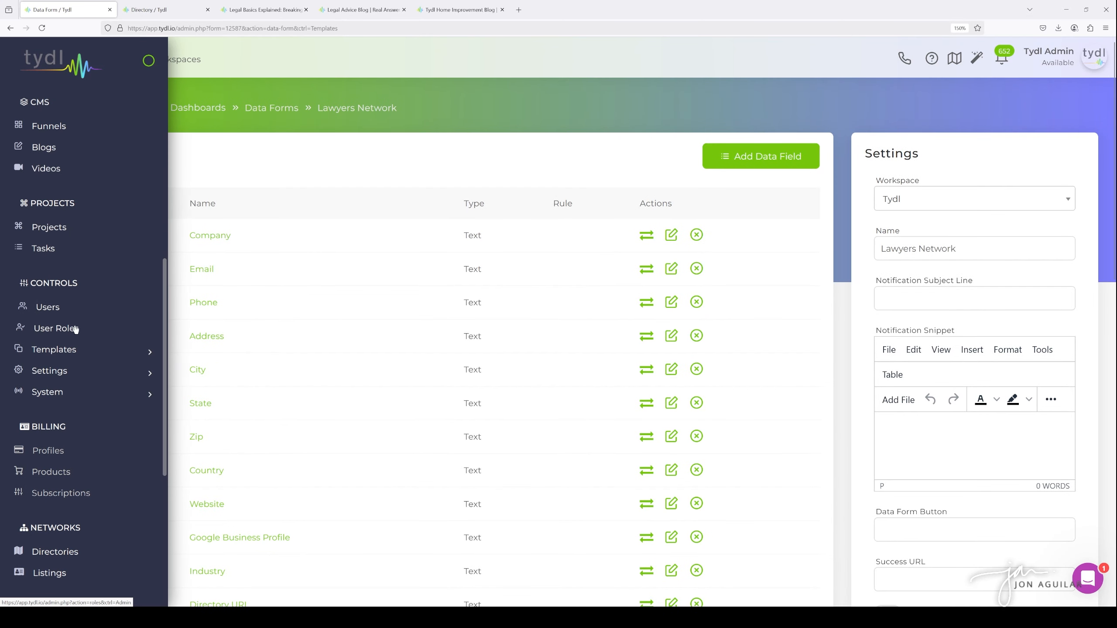
{"action": "scroll", "coordinate": [97, 288], "scroll_direction": "up", "scroll_amount": 6}
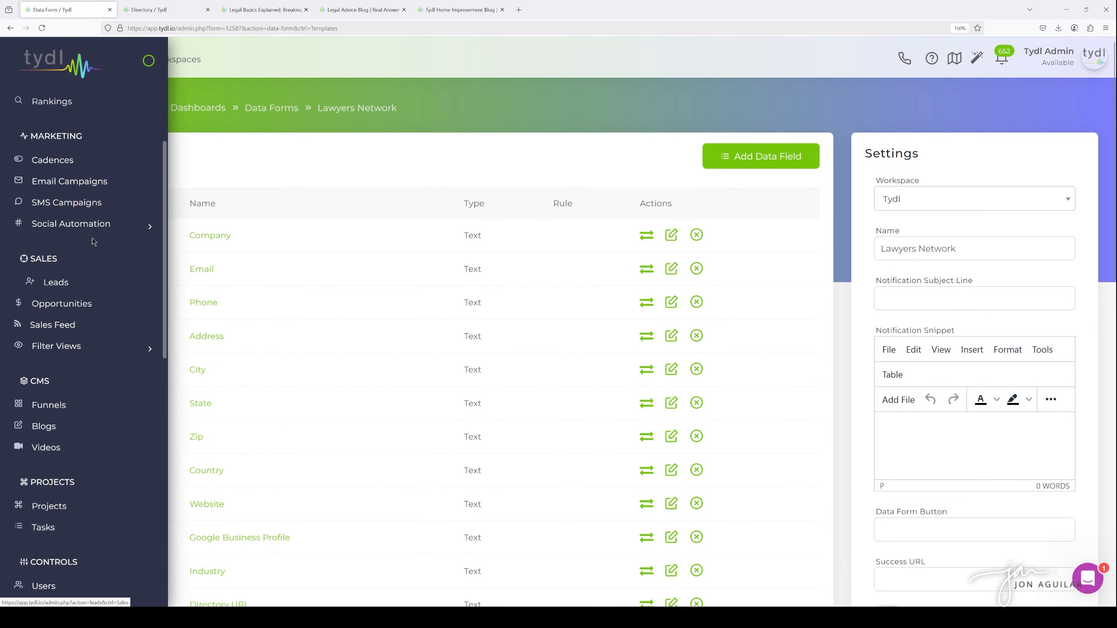
{"action": "left_click", "coordinate": [69, 164]}
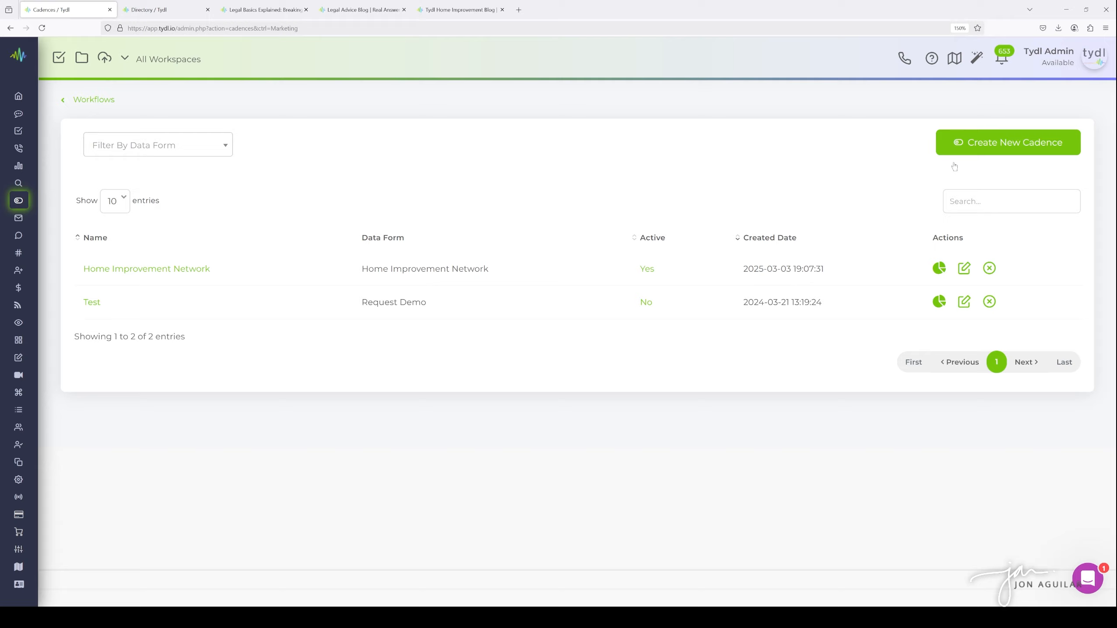
{"action": "left_click", "coordinate": [965, 142]}
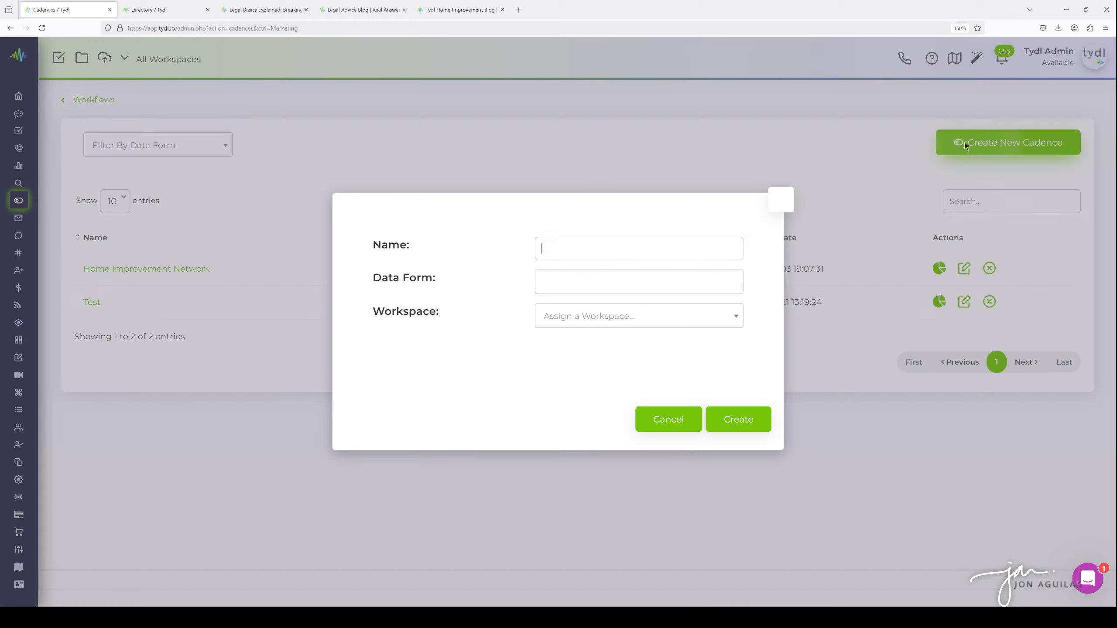
{"action": "type", "text": "Lawyers"}
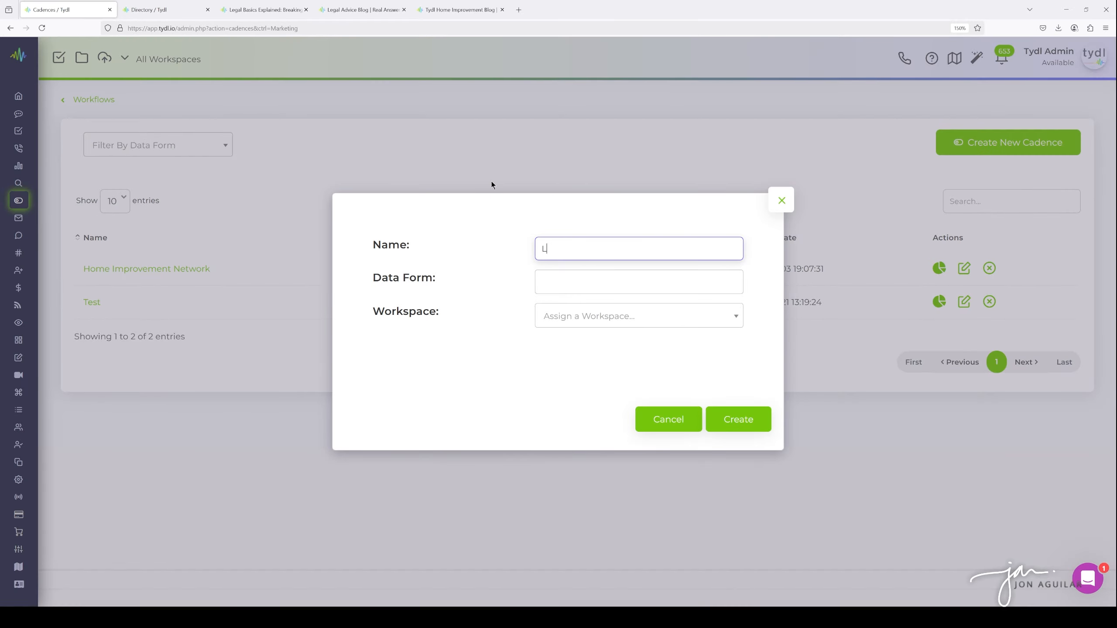
{"action": "key", "text": "BackSpace"}
{"action": "key", "text": "BackSpace"}
{"action": "key", "text": "BackSpace"}
{"action": "key", "text": "BackSpace"}
{"action": "type", "text": "yers Network"}
Assign the Lawyers Network data form and the Tydl workspace, and create the cadence
{"action": "left_click", "coordinate": [581, 281]}
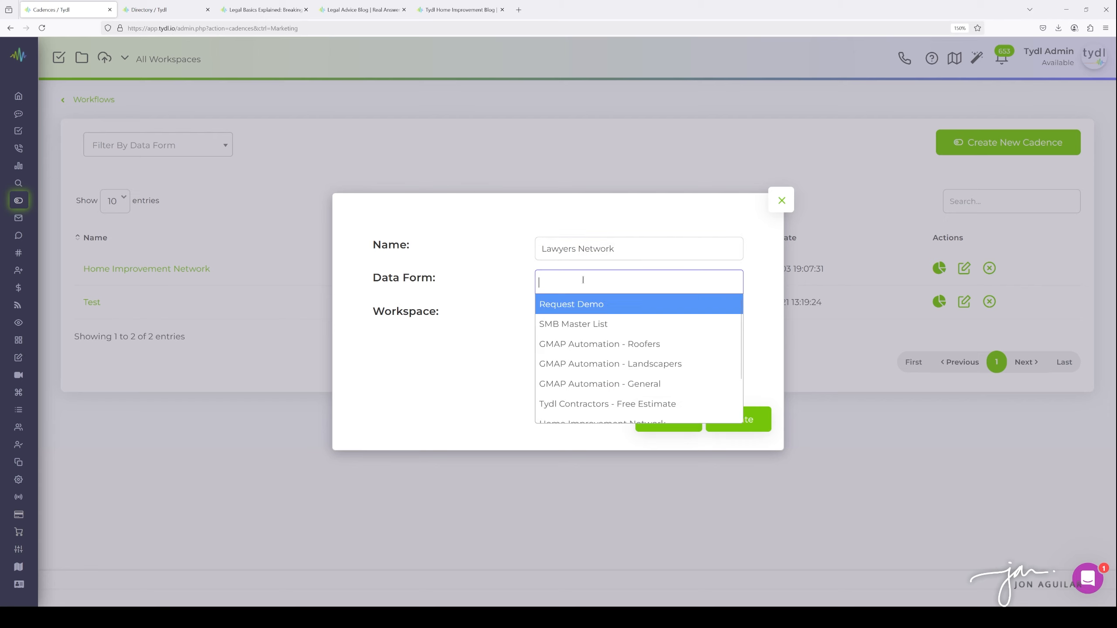
{"action": "scroll", "coordinate": [632, 343], "scroll_direction": "down", "scroll_amount": 2}
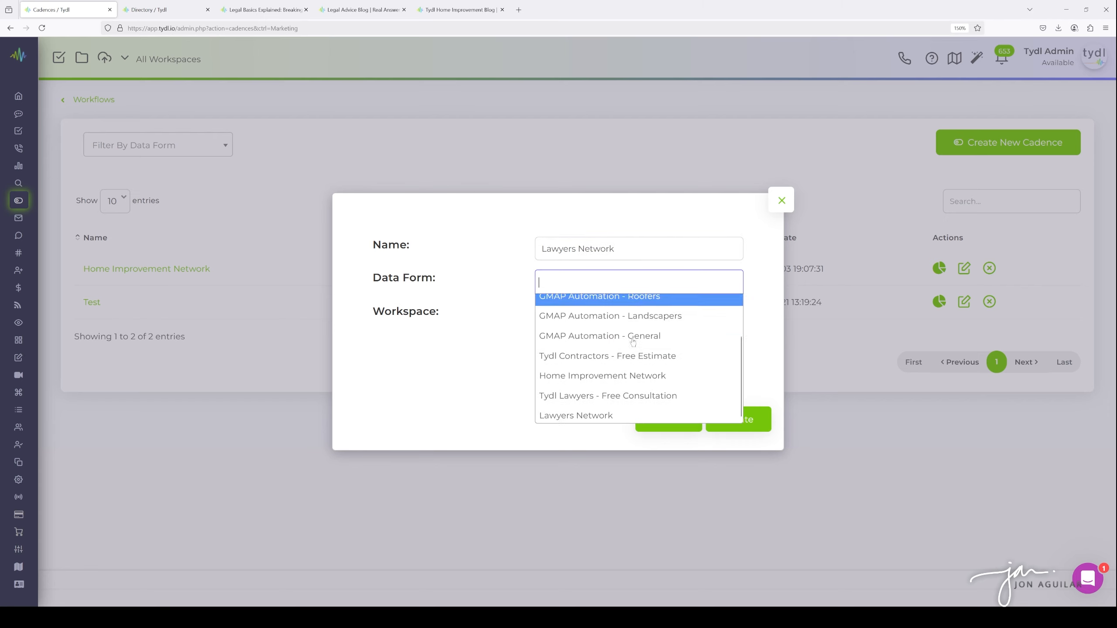
{"action": "left_click", "coordinate": [590, 412]}
{"action": "left_click", "coordinate": [539, 370]}
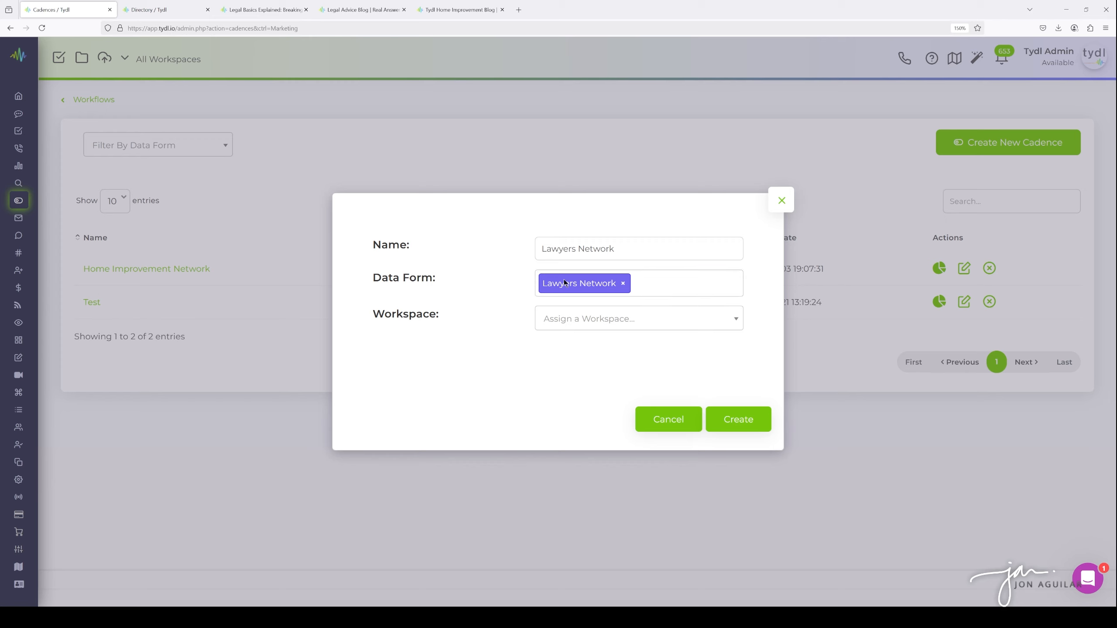
{"action": "left_click", "coordinate": [584, 320]}
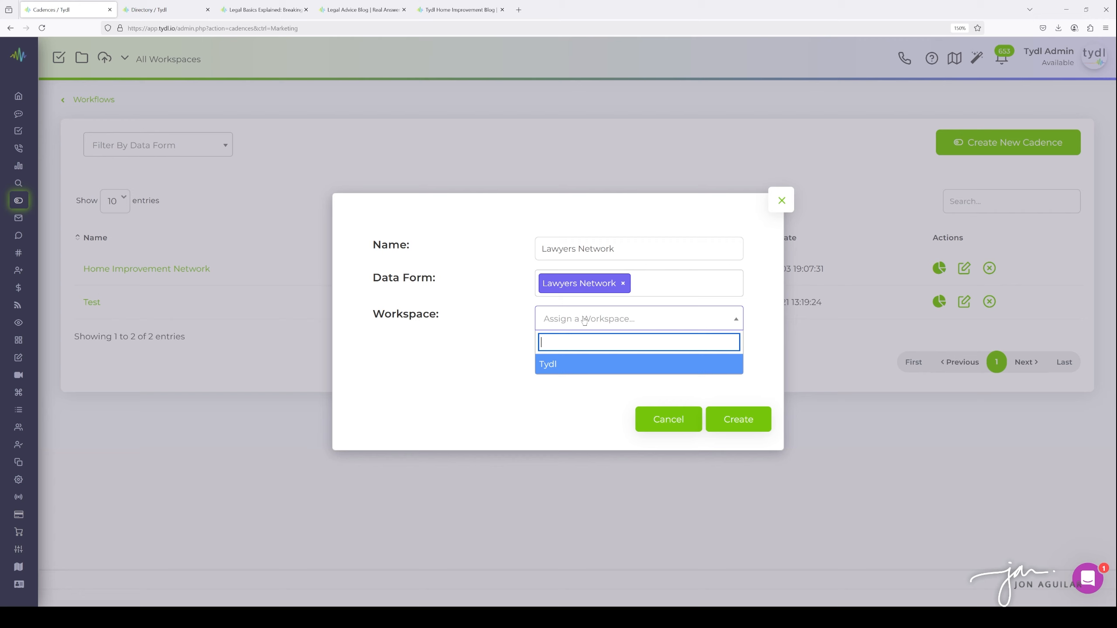
{"action": "left_click", "coordinate": [548, 365]}
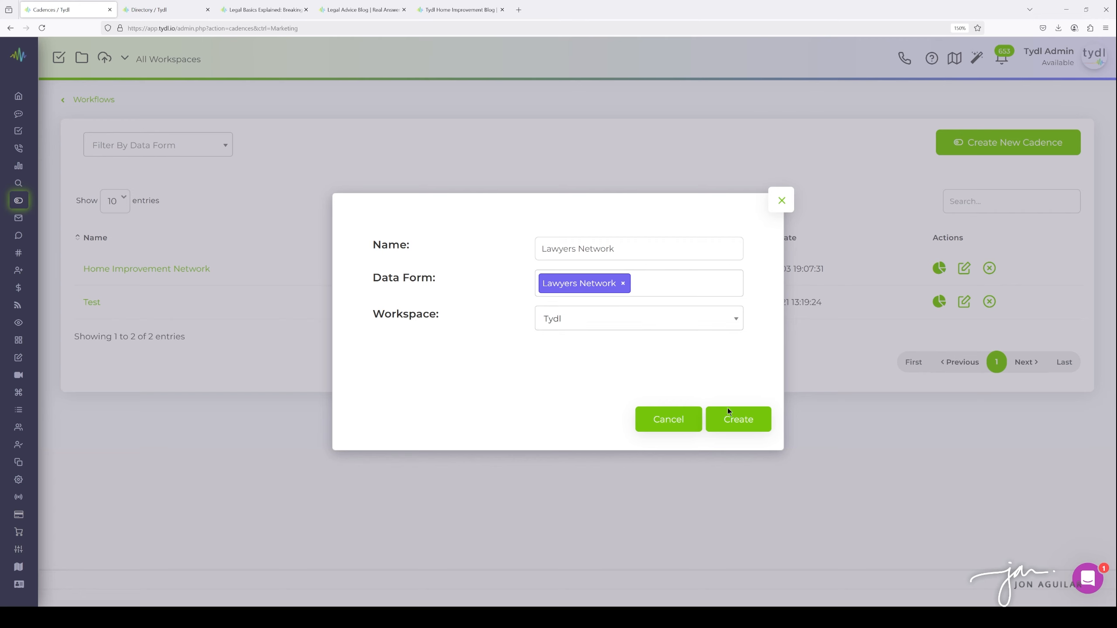
{"action": "left_click", "coordinate": [734, 420]}
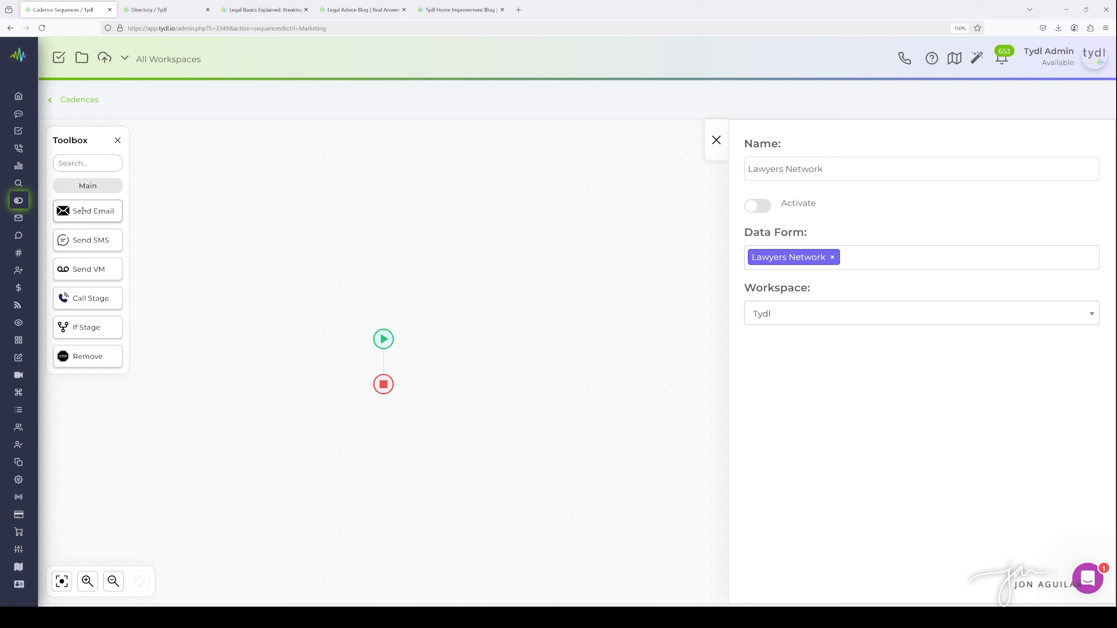
Add a Send Email stage to the cadence flow and name it 'Email 1'
{"action": "left_click_drag", "start_coordinate": [83, 211], "coordinate": [390, 359]}
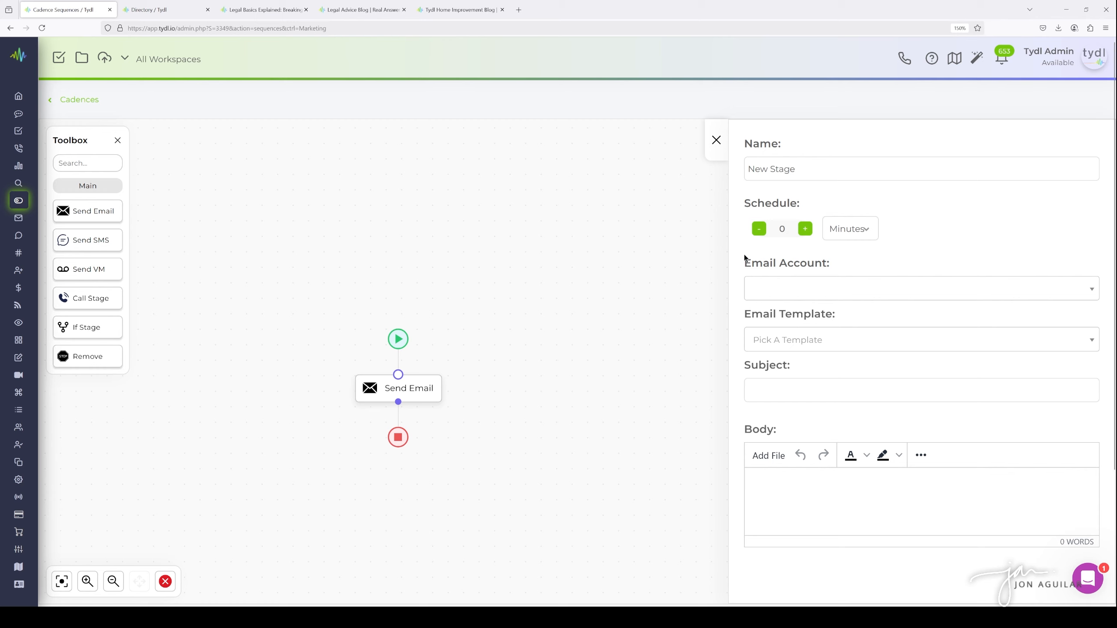
{"action": "left_click_drag", "start_coordinate": [808, 176], "coordinate": [732, 166]}
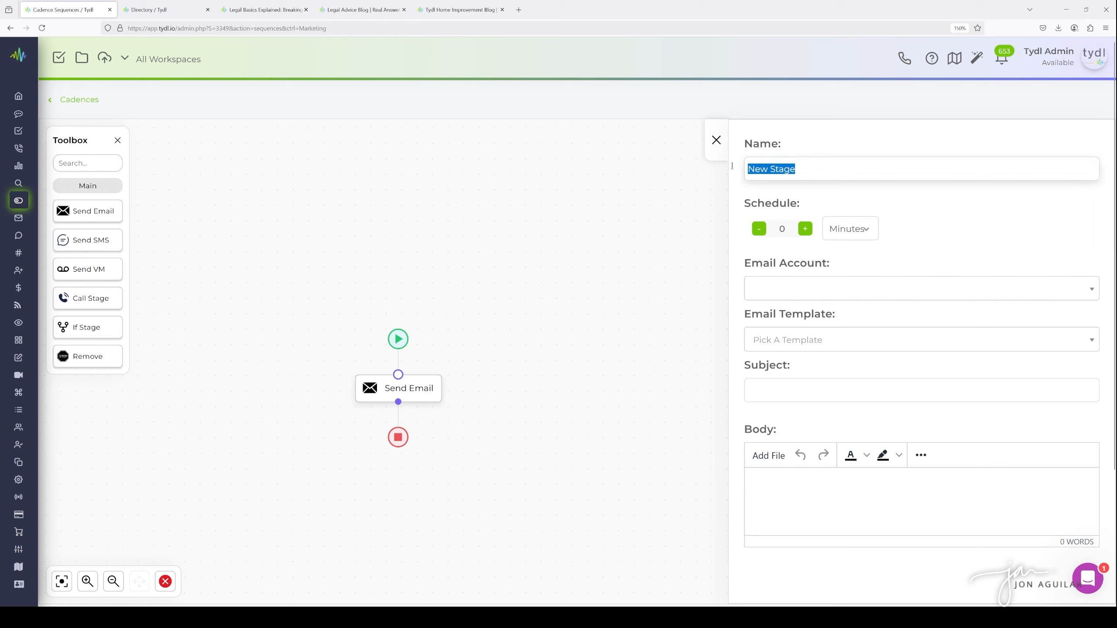
{"action": "type", "text": "Email 1"}
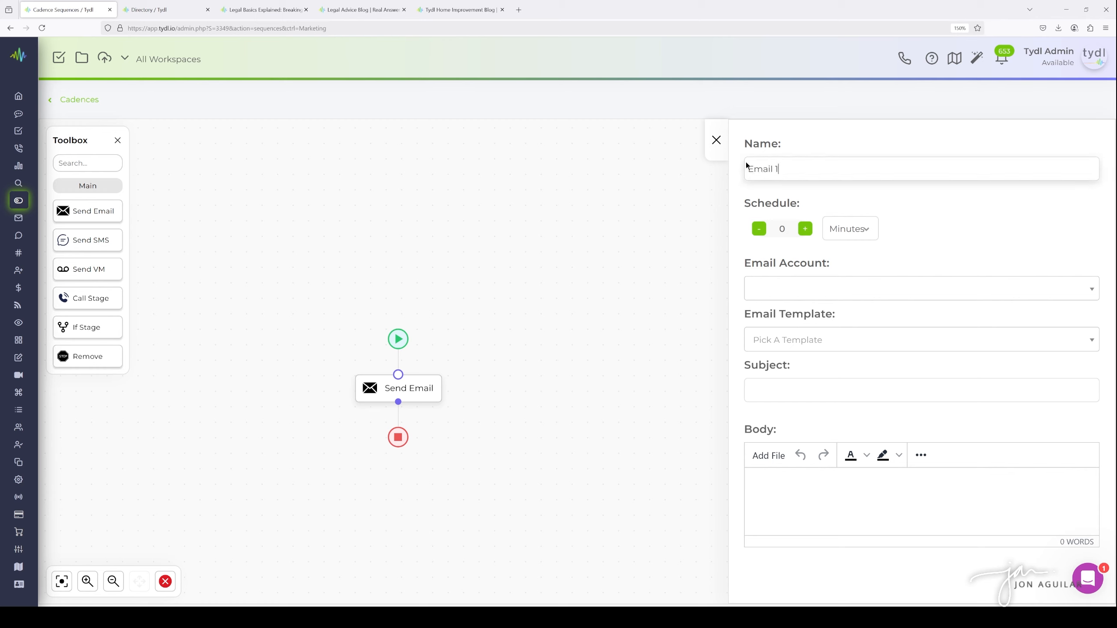
{"action": "left_click", "coordinate": [857, 210]}
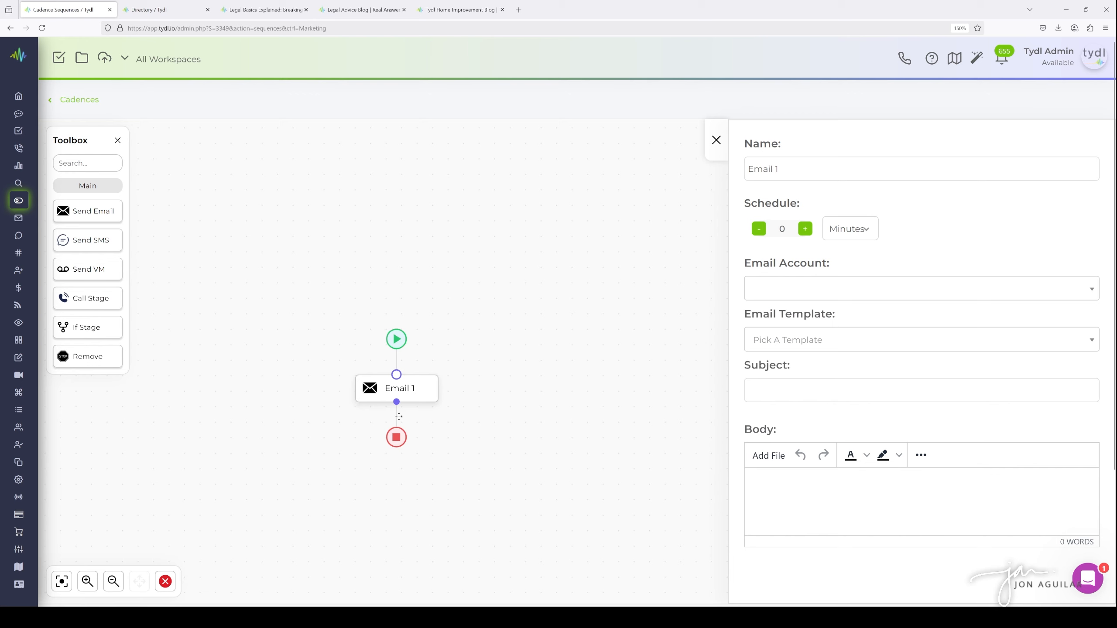
{"action": "left_click_drag", "start_coordinate": [446, 364], "coordinate": [571, 274]}
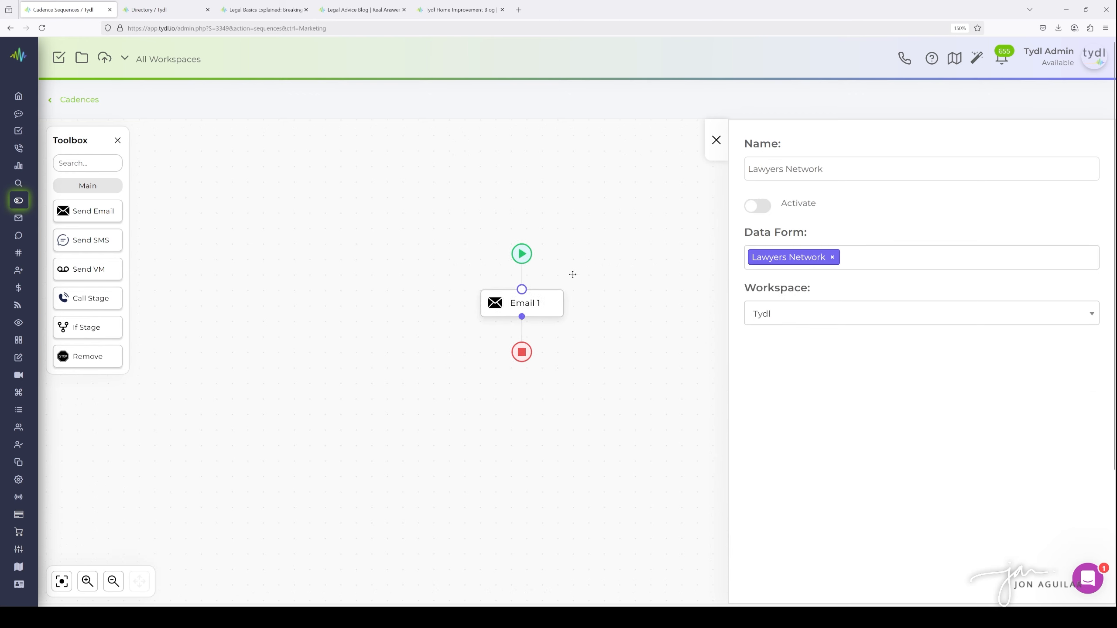